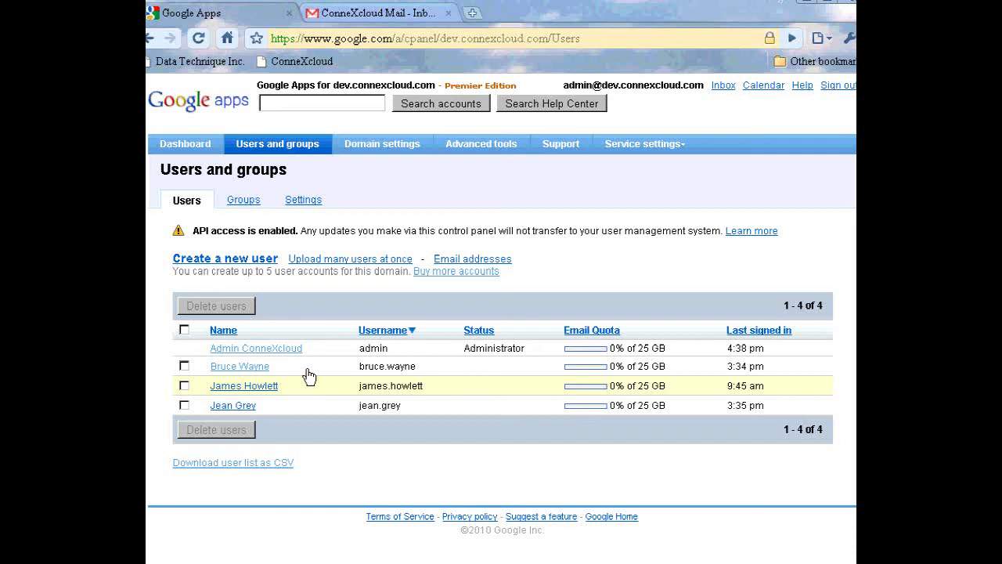
# Show the Google Apps Groups list, which contains only the Marvel group
pyautogui.click(253, 206)
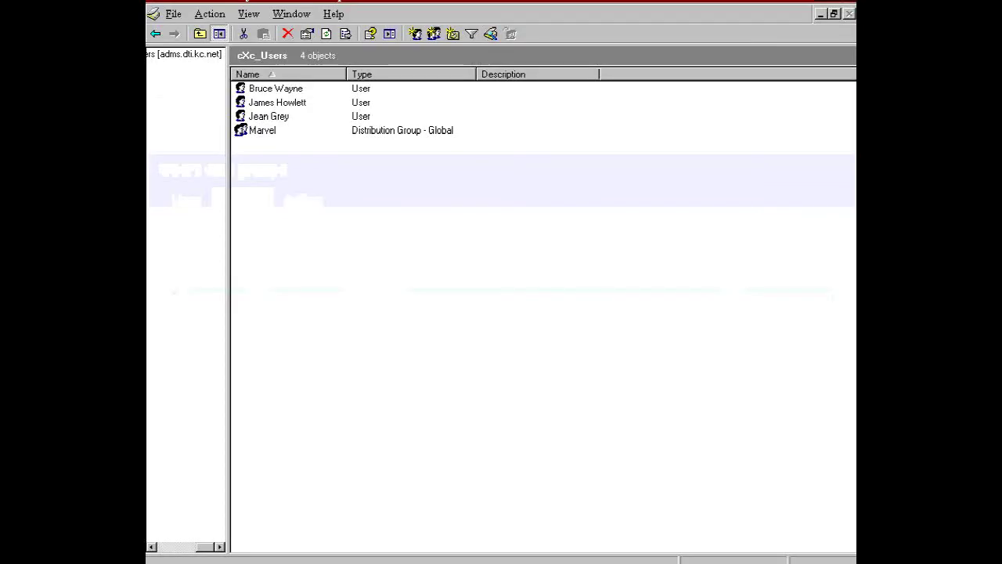
# Start a new user in cXc_Users with the user's first name, last name and logon name
pyautogui.rightClick(307, 257)
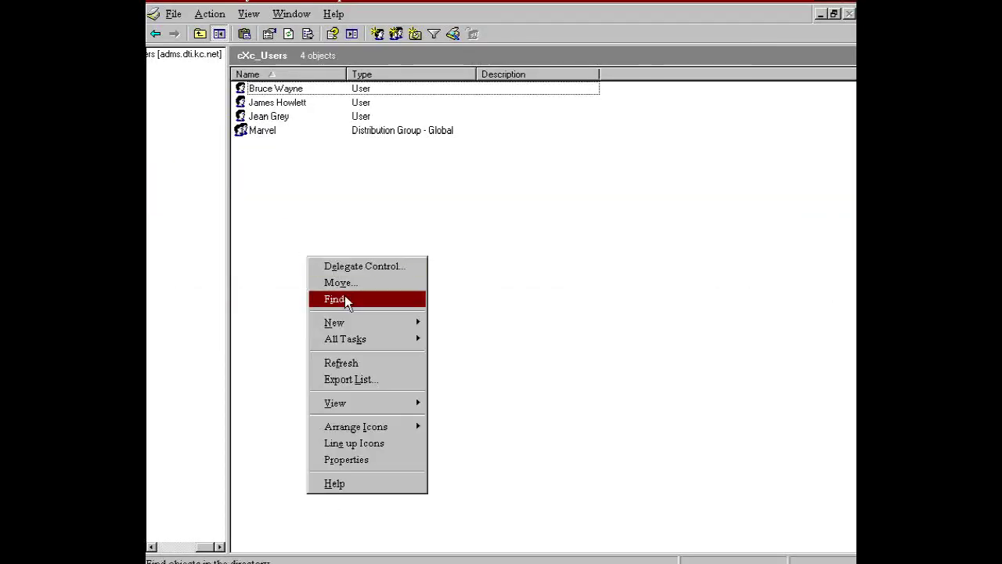
pyautogui.moveTo(345, 323)
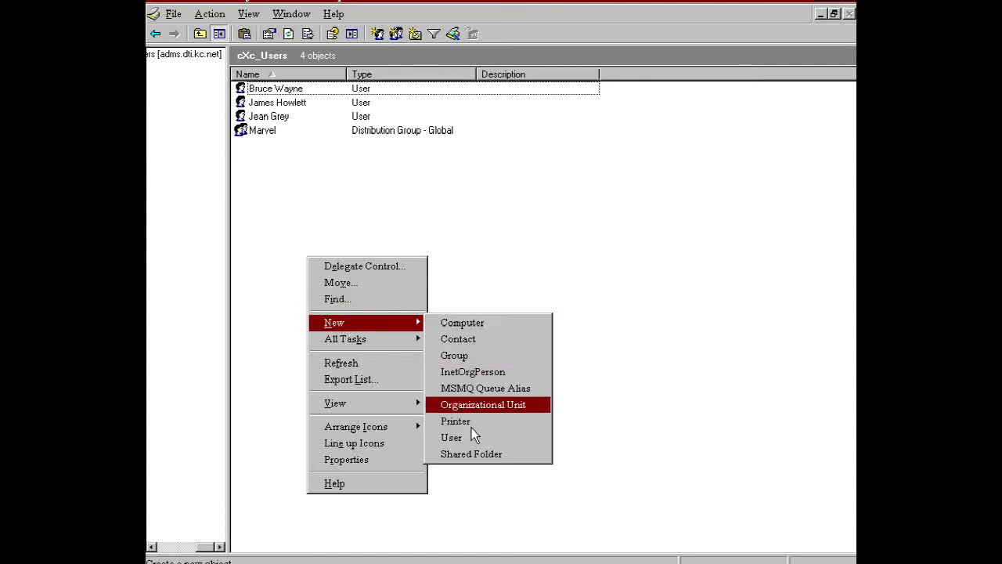
pyautogui.click(453, 438)
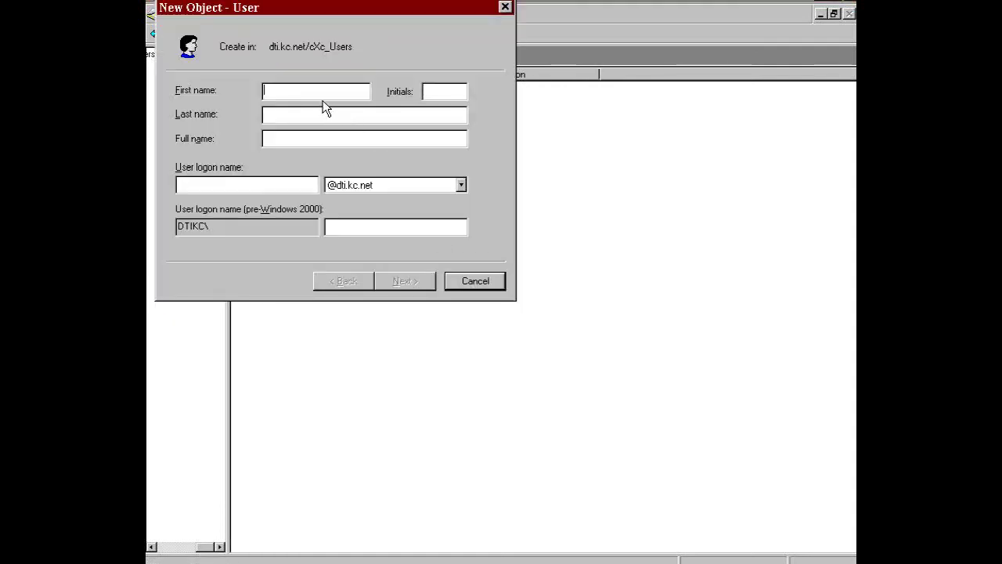
pyautogui.press('Tab')
pyautogui.press('Tab')
pyautogui.press('Tab')
pyautogui.press('Tab')
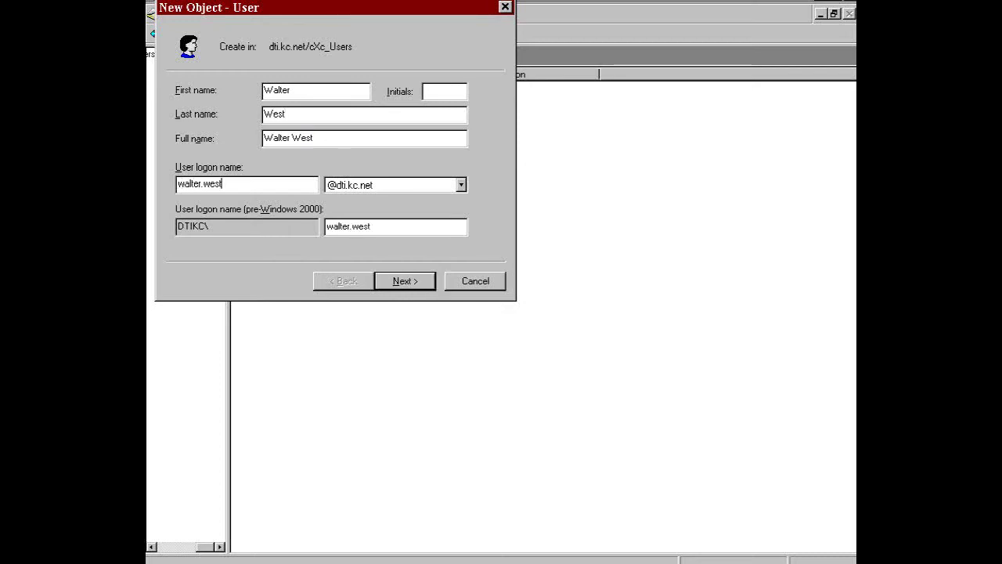
# Give the account a password with no change required at next logon, and finish creating it
pyautogui.click(407, 285)
pyautogui.click(180, 145)
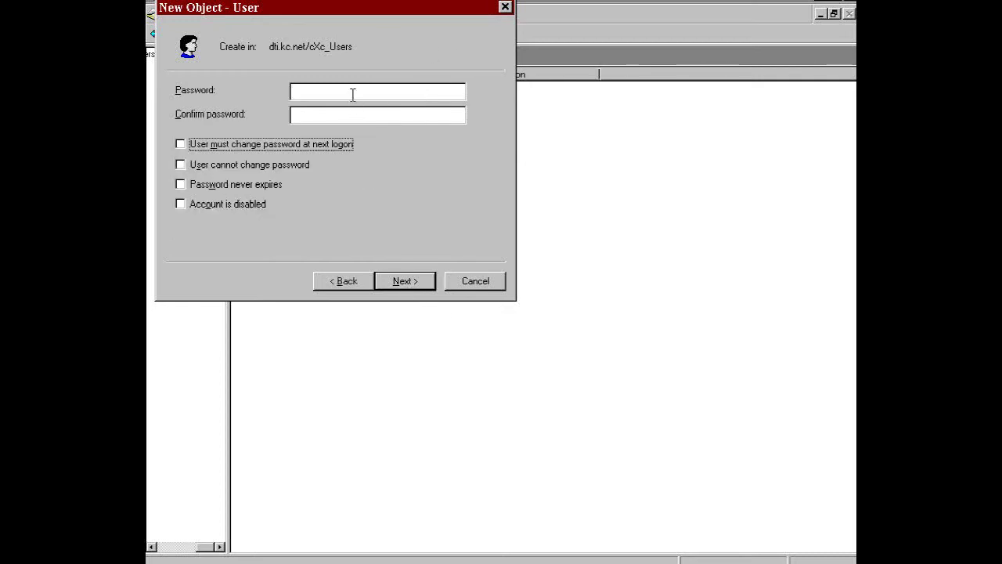
pyautogui.write('****')
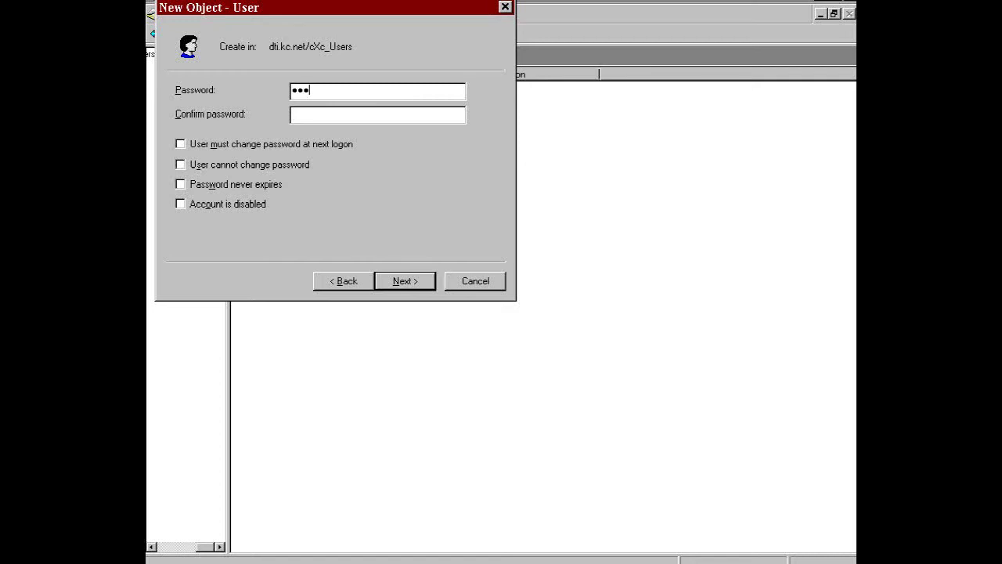
pyautogui.write('*')
pyautogui.press('Tab')
pyautogui.write('*****')
pyautogui.click(361, 92)
pyautogui.write('************')
pyautogui.click(404, 281)
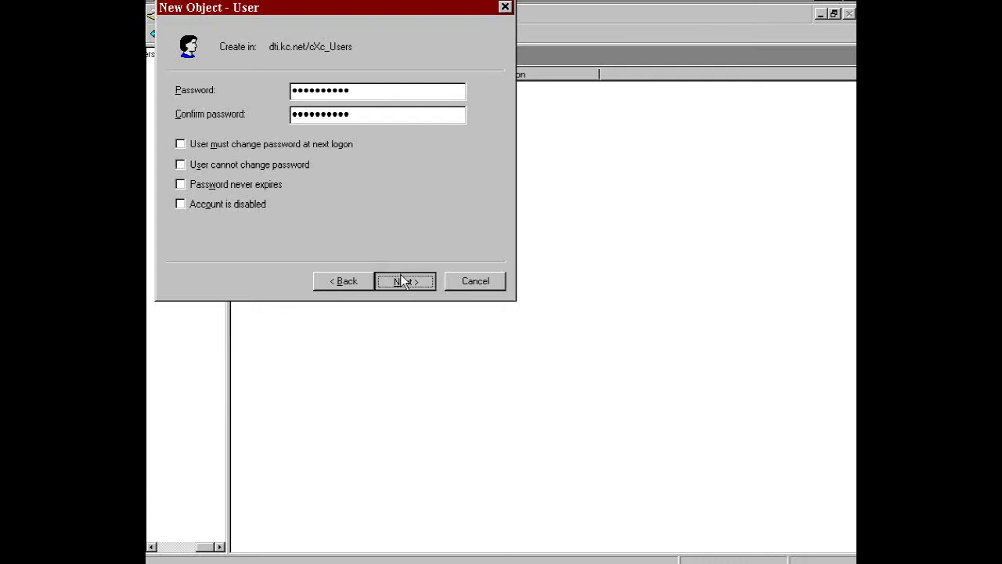
pyautogui.click(405, 282)
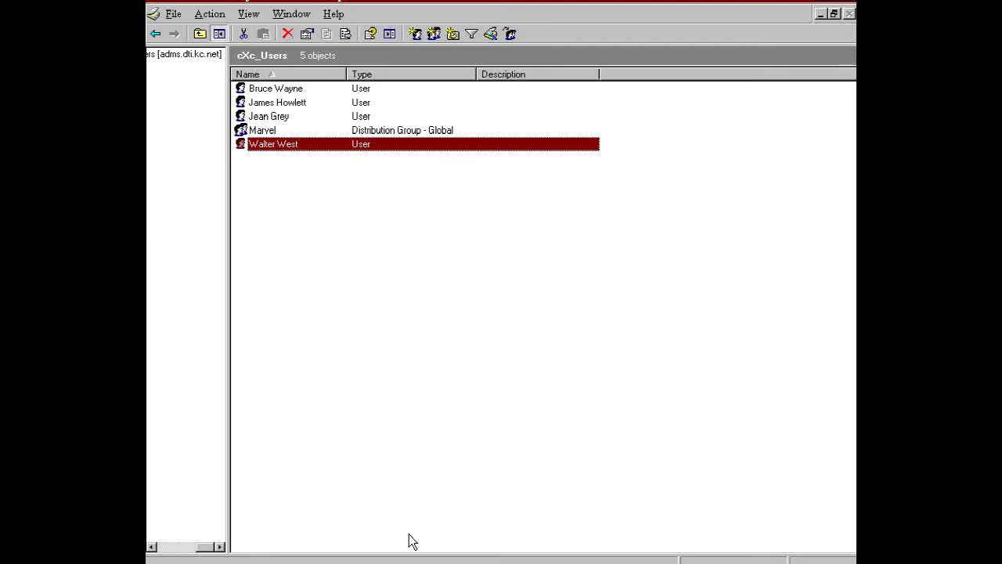
# Confirm the new user shows as Newly created in Google Apps, then switch to the Gmail sign-in window
pyautogui.click(407, 561)
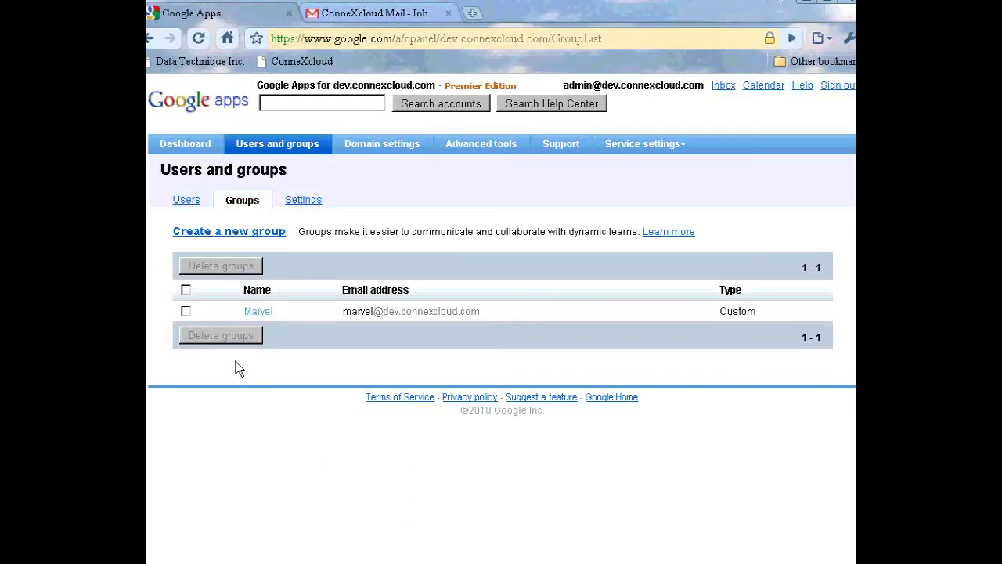
pyautogui.click(186, 202)
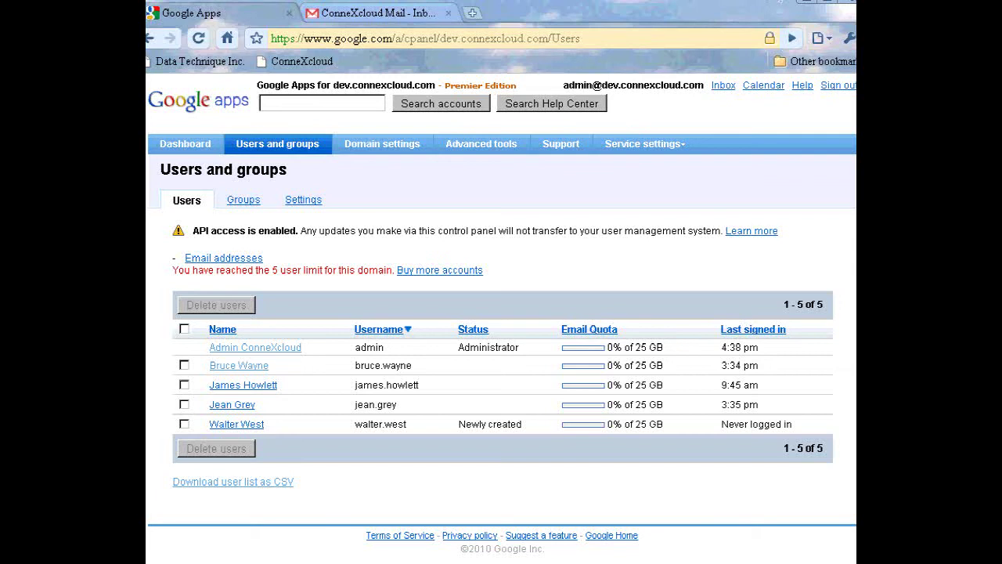
pyautogui.hotkey('alt', 'Tab')
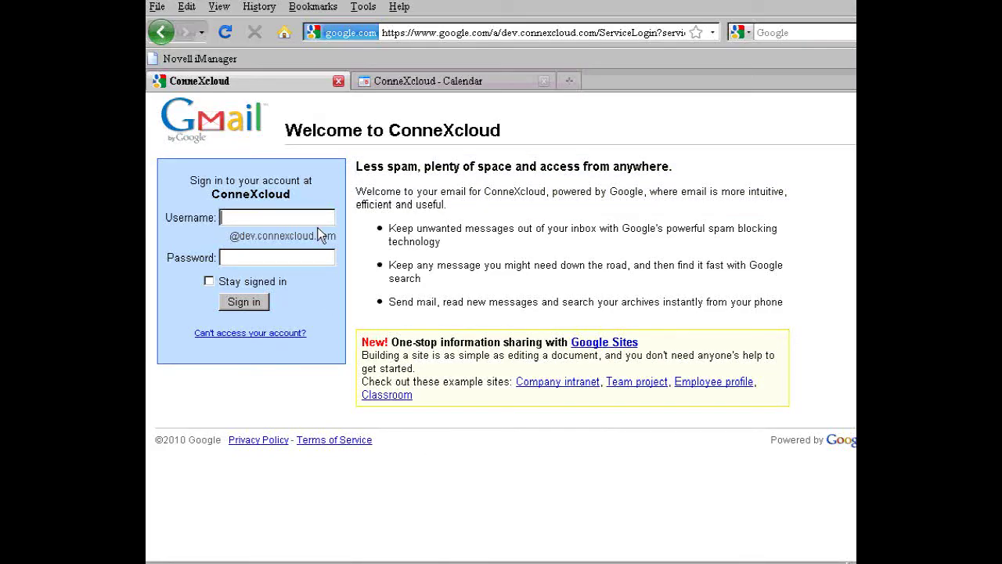
# Sign in with the new user's username and password, enter the verification characters and accept the terms
pyautogui.press('Tab')
pyautogui.write('••••••••••')
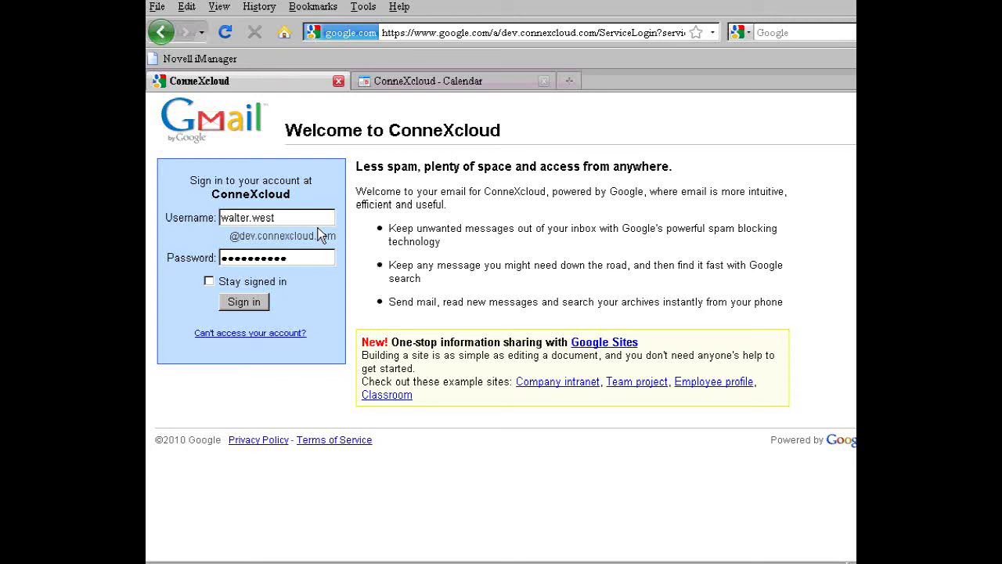
pyautogui.click(249, 303)
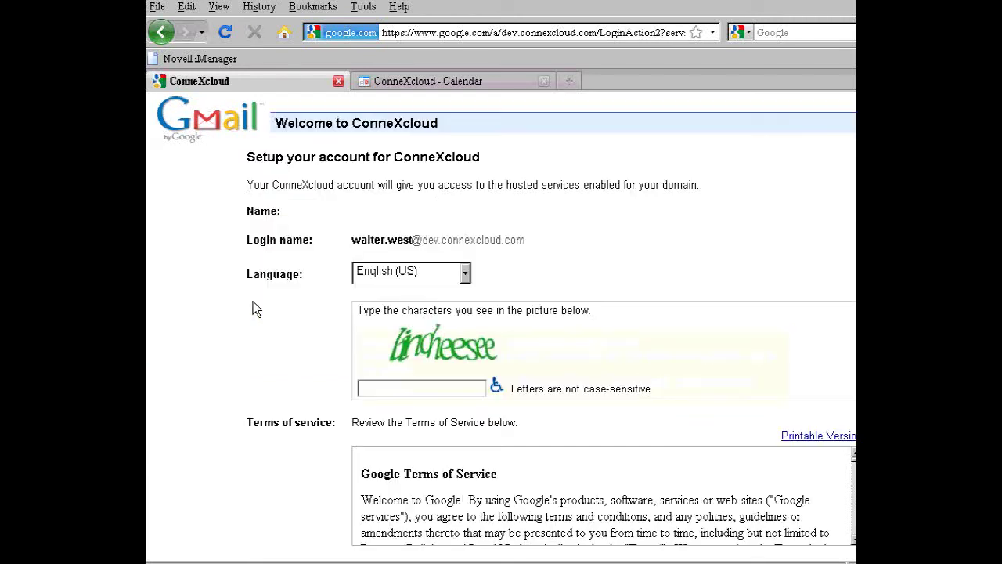
pyautogui.click(379, 389)
pyautogui.write('lincheesee')
pyautogui.scroll(-4, 551, 324)
pyautogui.click(556, 484)
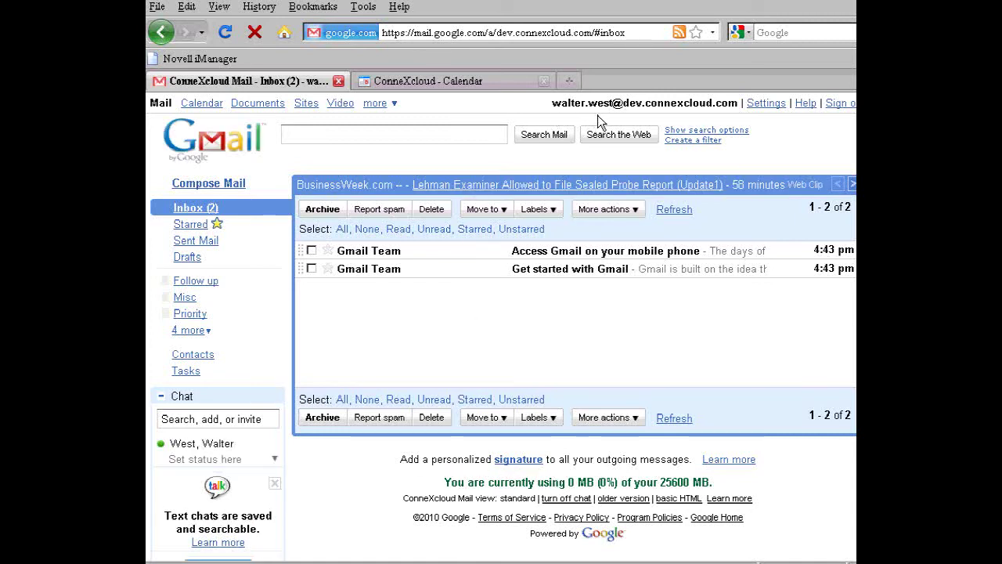
# Search Gmail Contacts for 'j' and show the first ConneXcloud Directory result's details
pyautogui.click(193, 354)
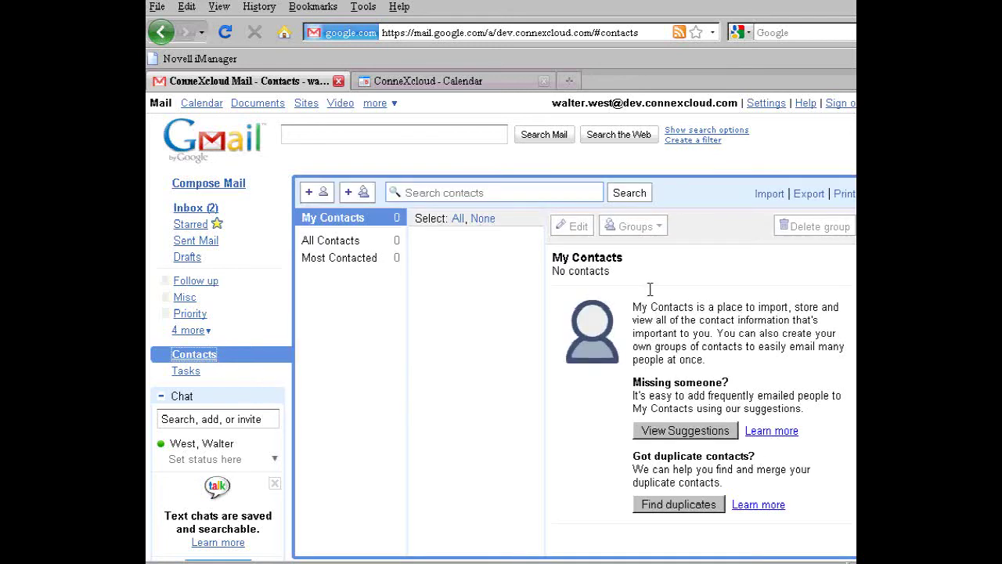
pyautogui.click(444, 195)
pyautogui.write('j')
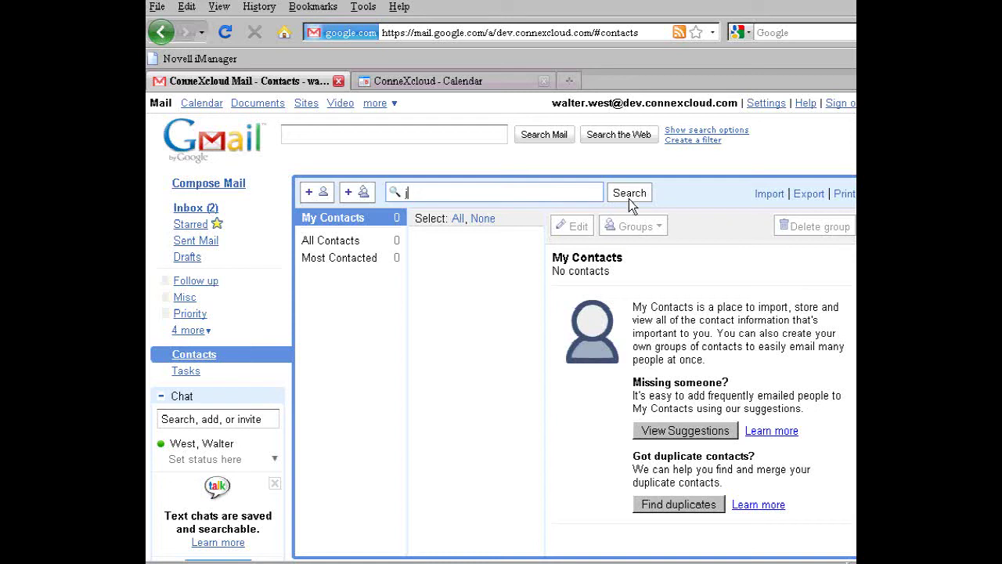
pyautogui.click(629, 201)
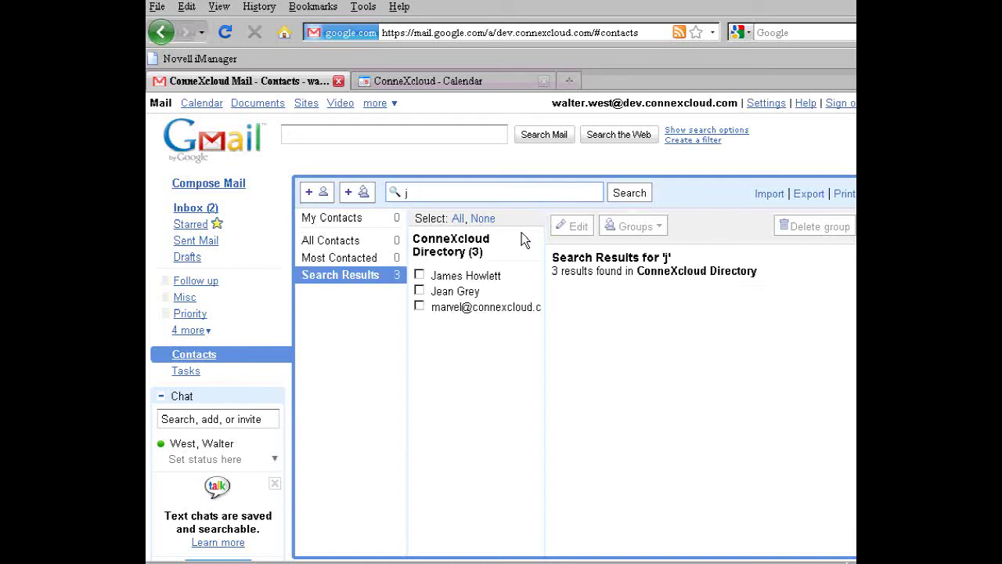
pyautogui.click(484, 281)
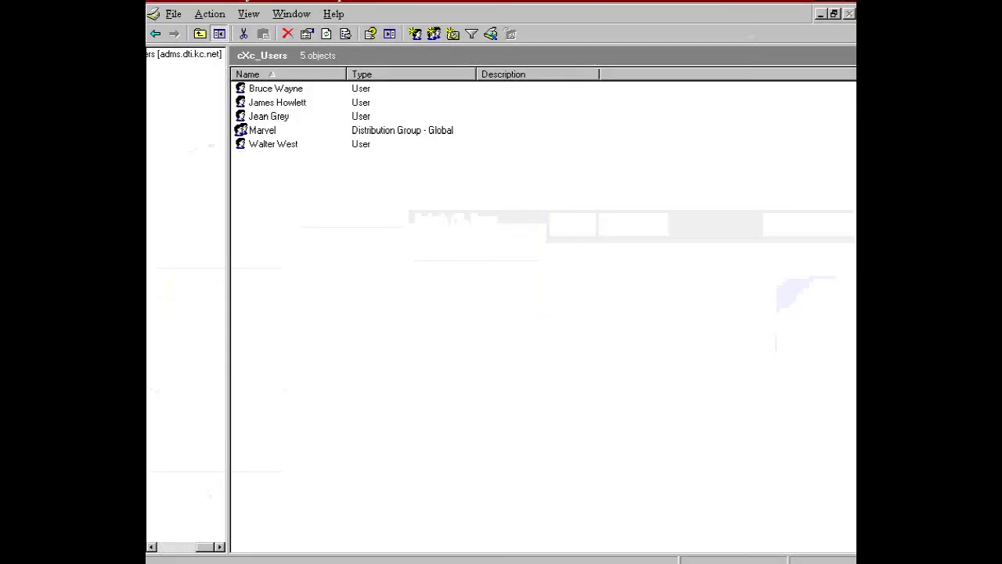
pyautogui.doubleClick(270, 102)
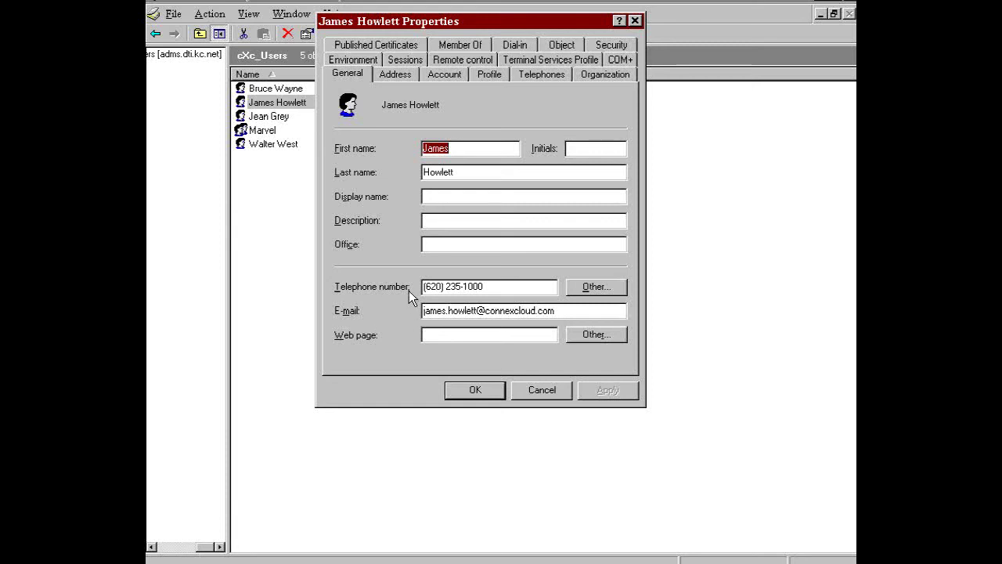
pyautogui.click(397, 73)
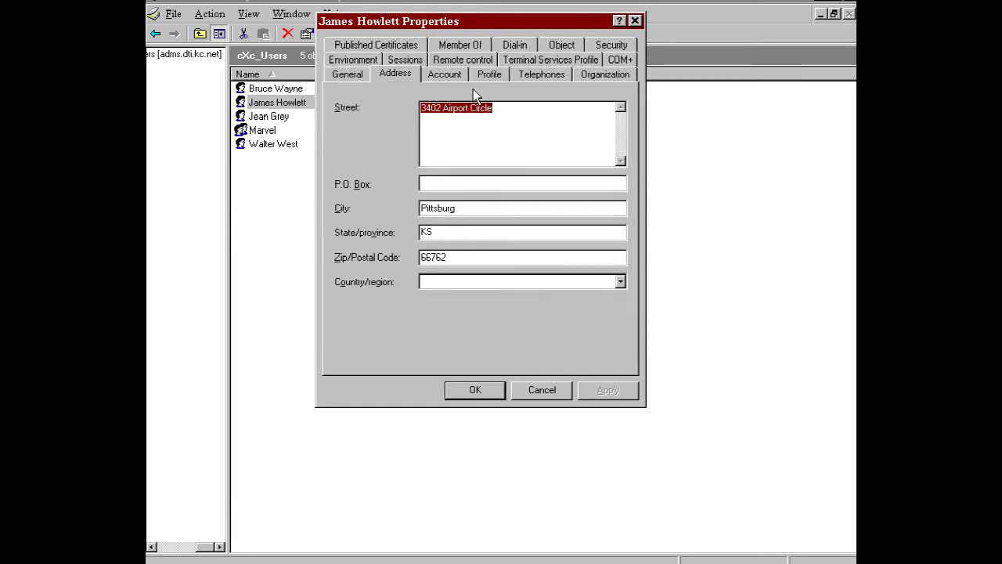
pyautogui.click(556, 77)
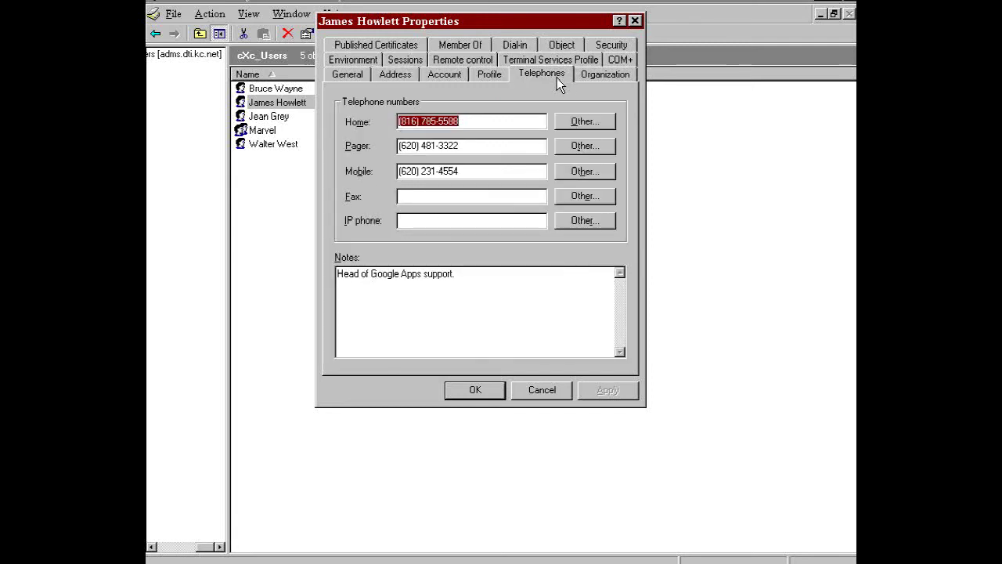
pyautogui.click(592, 78)
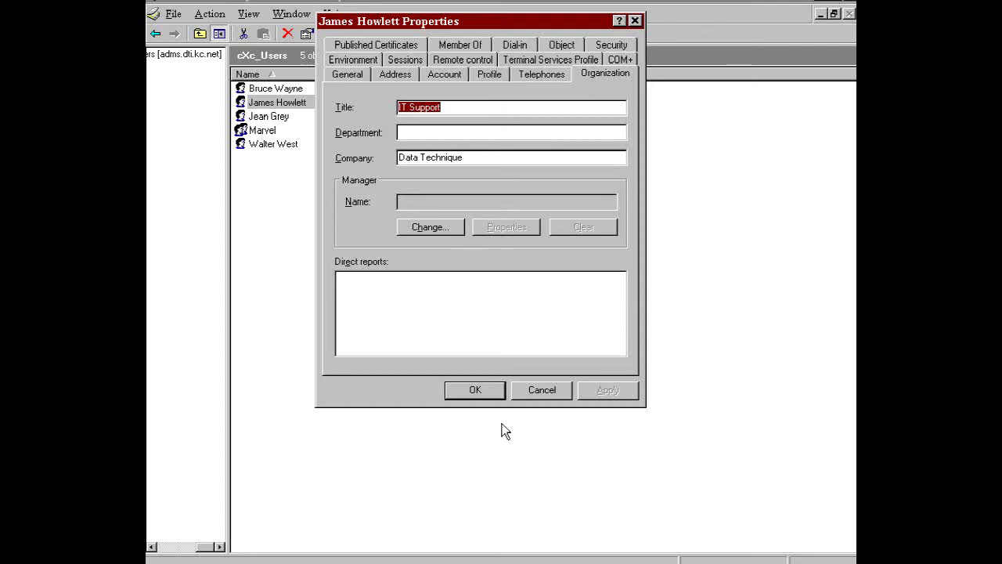
pyautogui.click(480, 391)
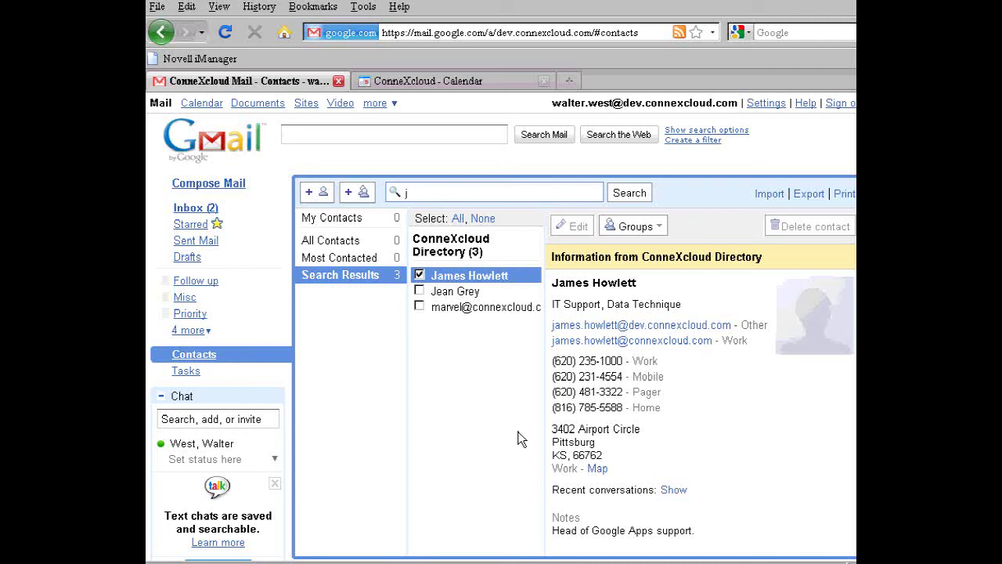
# Show a second directory contact's card (Sales Rep, New Employee) in Gmail
pyautogui.click(455, 293)
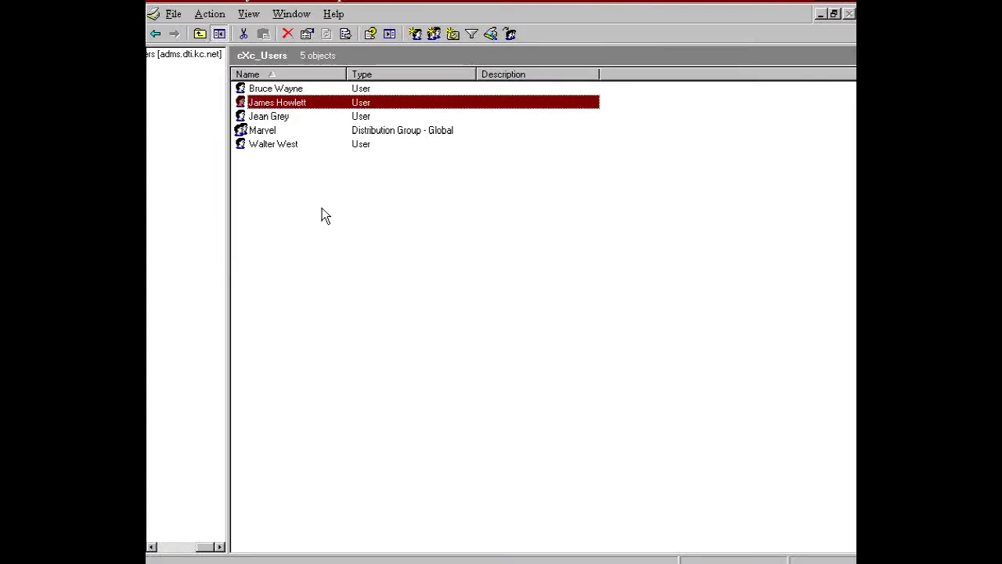
# Enter the user's work telephone number and mobile number in the account properties
pyautogui.doubleClick(285, 117)
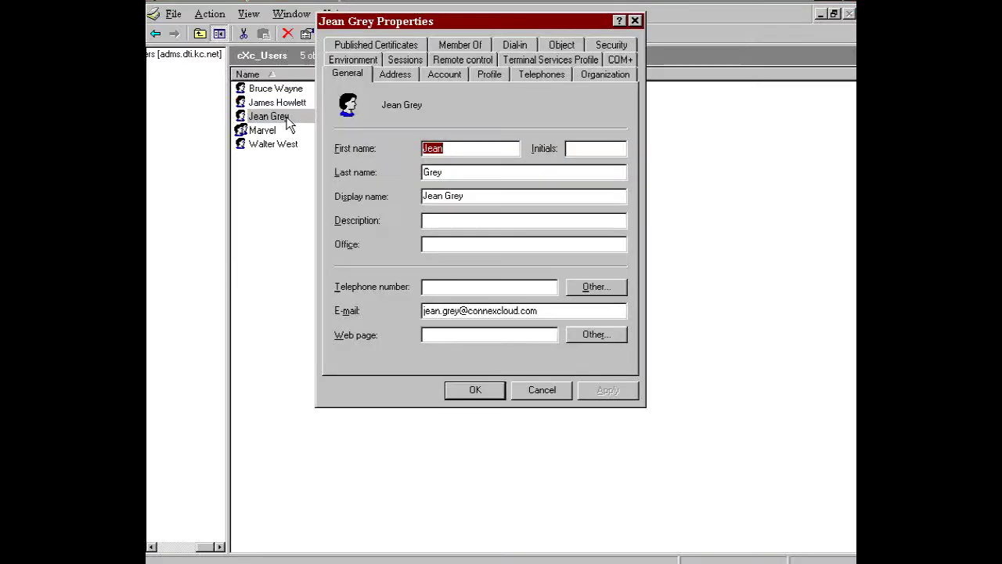
pyautogui.click(435, 288)
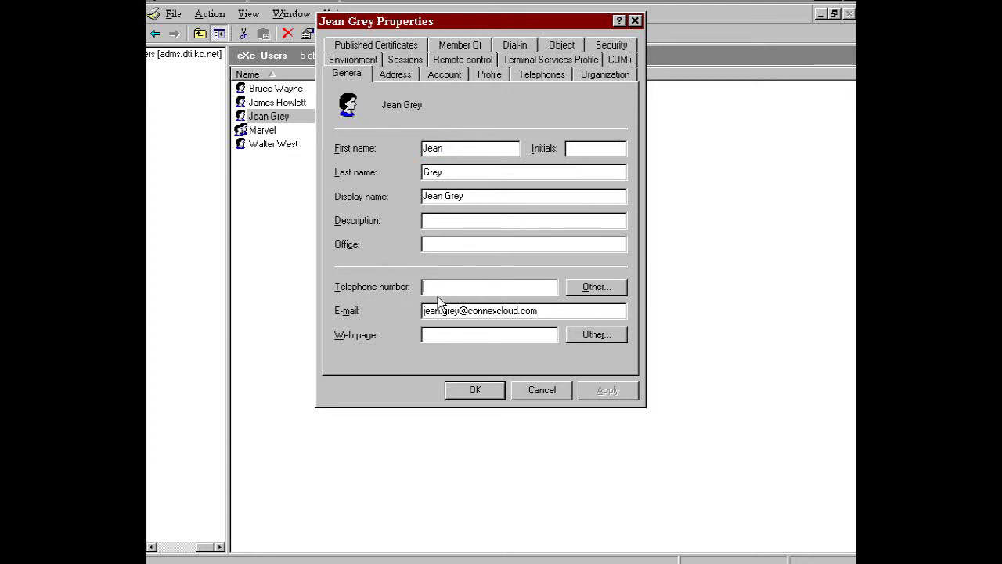
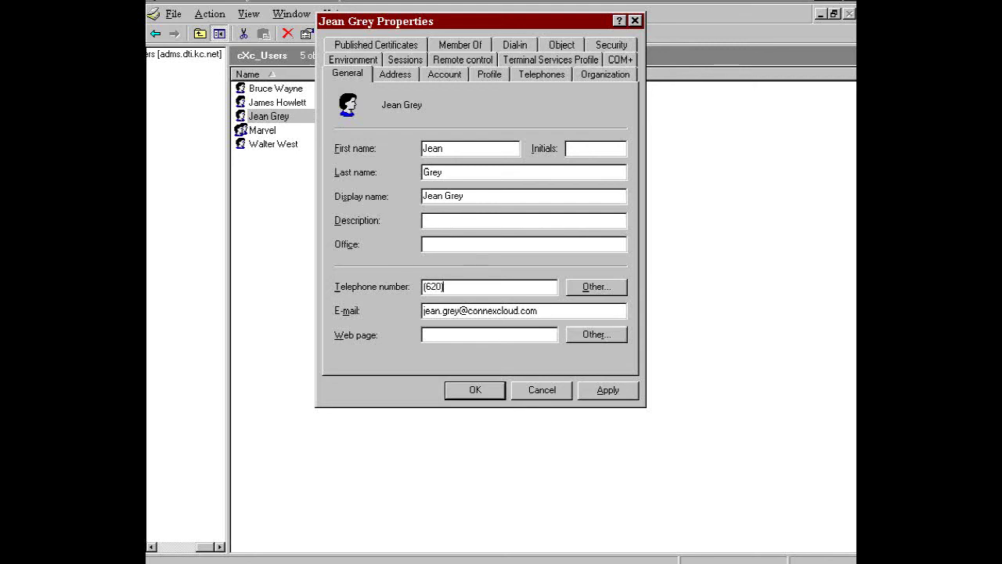
pyautogui.click(537, 78)
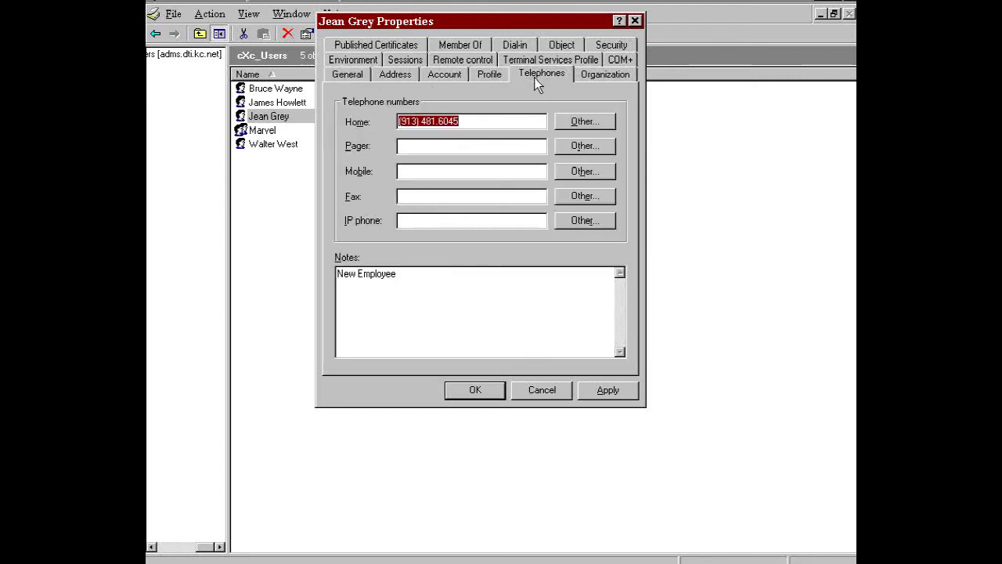
pyautogui.click(461, 174)
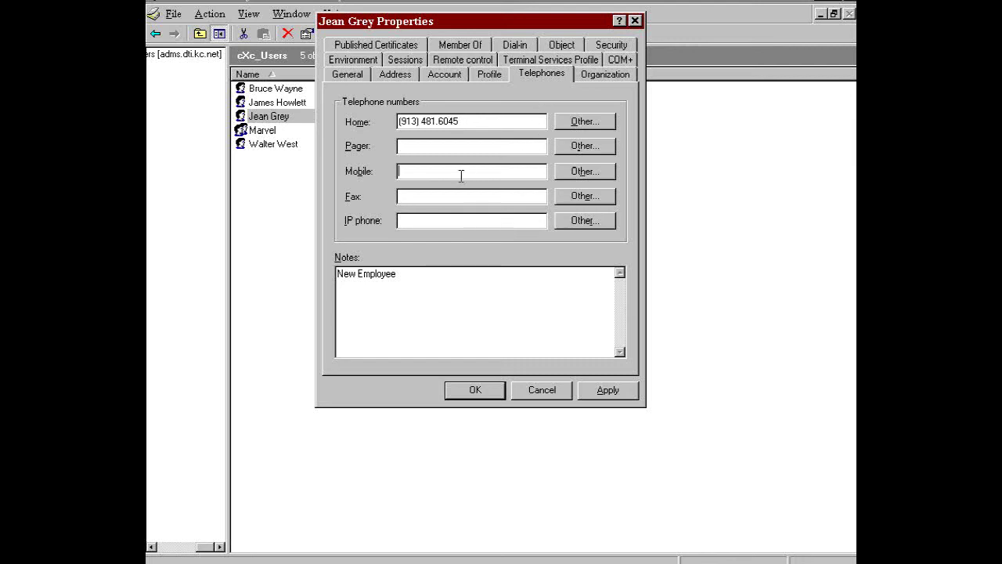
pyautogui.write('9')
pyautogui.write('62')
pyautogui.write('0')
pyautogui.press('BackSpace')
pyautogui.press('BackSpace')
pyautogui.press('BackSpace')
pyautogui.press('BackSpace')
# Replace the notes with 'East Coast Sales', change the title to 'Senior Sales Rep', and save
pyautogui.moveTo(401, 270); pyautogui.dragTo(336, 273)
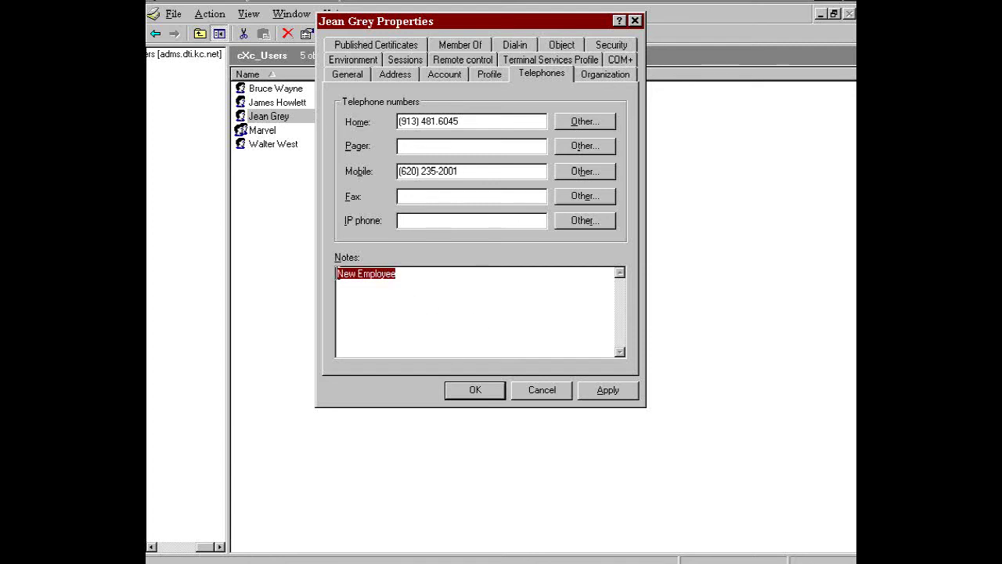
pyautogui.write('nEW')
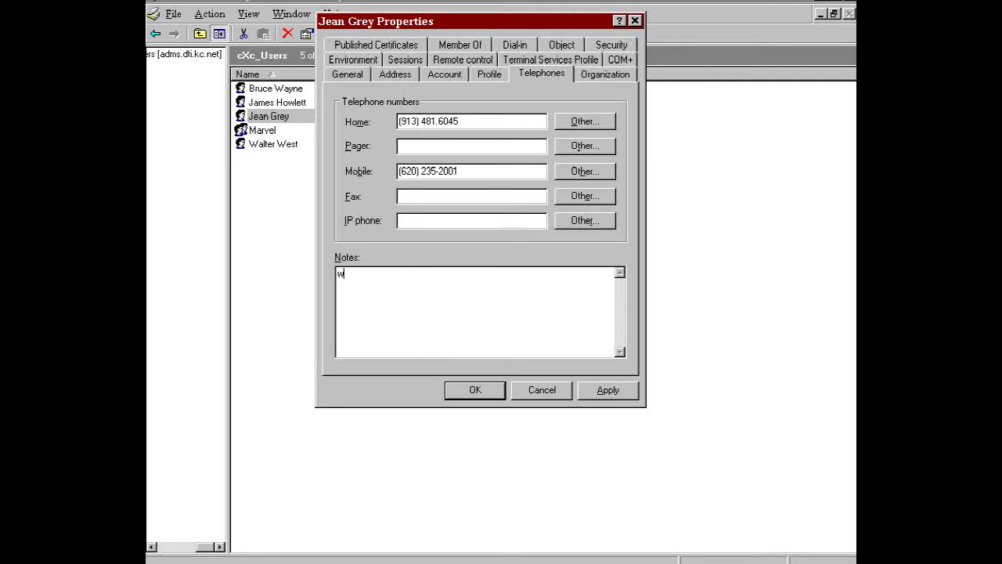
pyautogui.press('BackSpace')
pyautogui.press('BackSpace')
pyautogui.press('BackSpace')
pyautogui.write('nEW')
pyautogui.press('BackSpace')
pyautogui.press('BackSpace')
pyautogui.press('BackSpace')
pyautogui.write('East Coast Sales')
pyautogui.click(614, 77)
pyautogui.click(400, 108)
pyautogui.write('Senio')
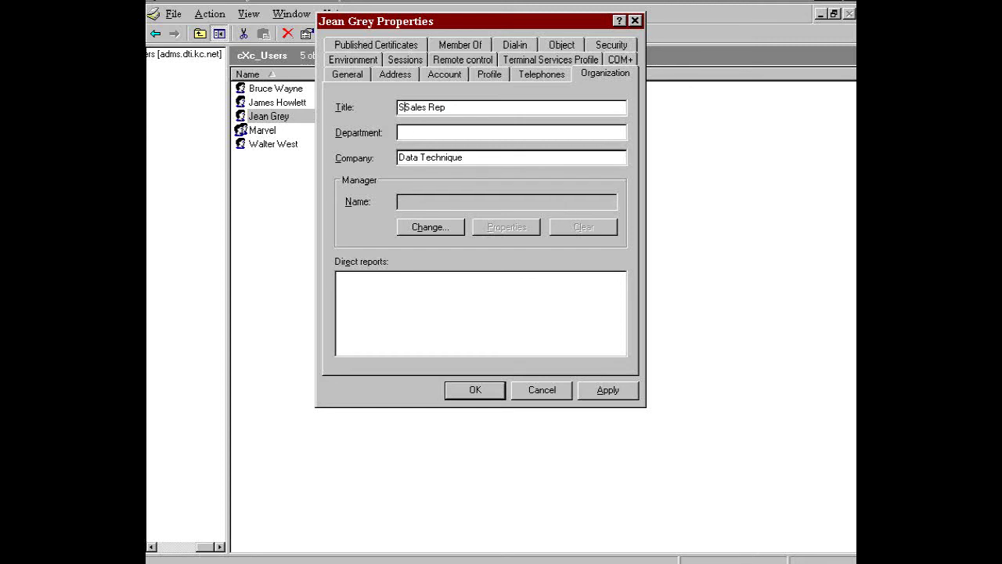
pyautogui.write('r')
pyautogui.click(492, 393)
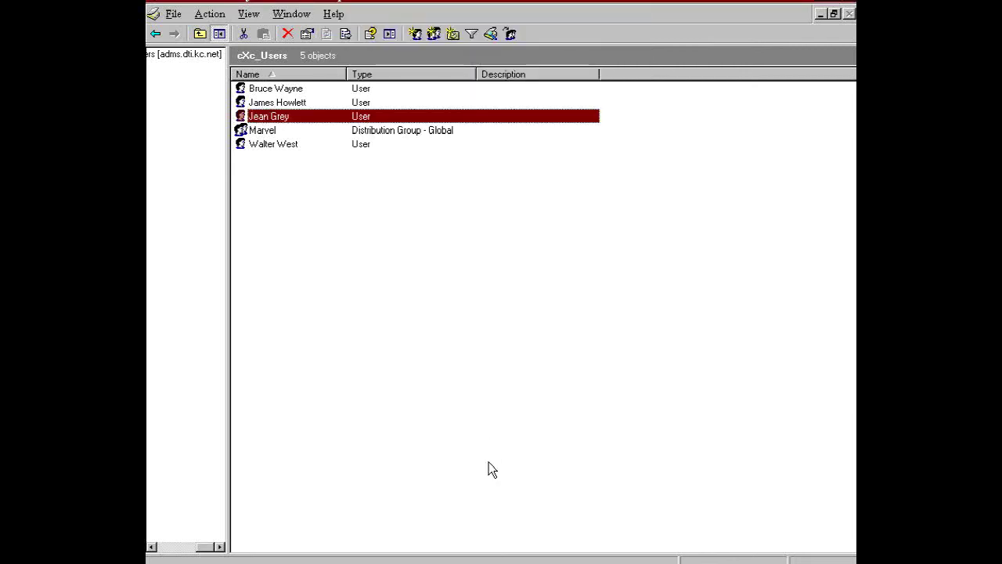
# Refresh the user's Gmail directory card to confirm the Senior Sales Rep update, then view the marvel entry
pyautogui.hotkey('alt', 'Tab')
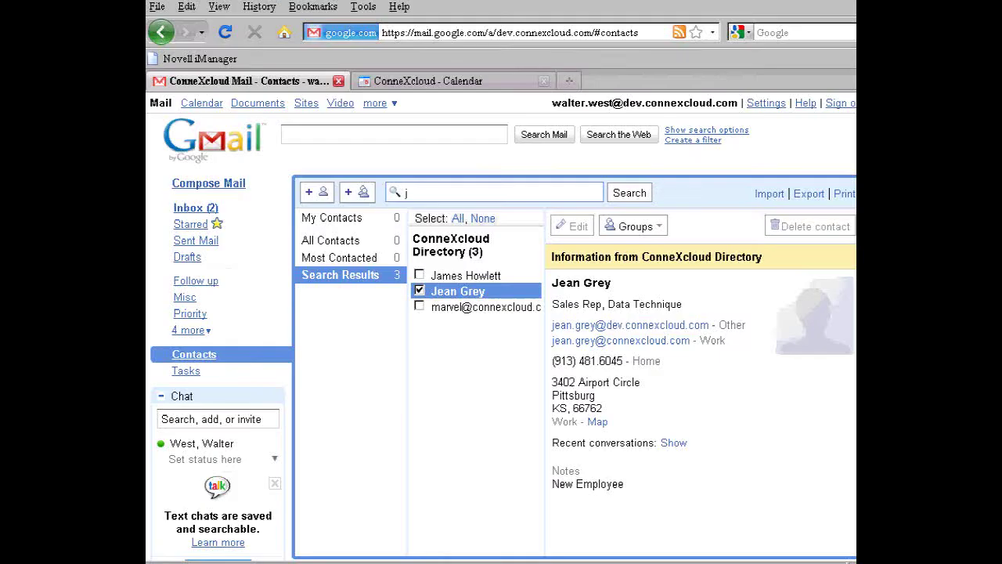
pyautogui.click(486, 295)
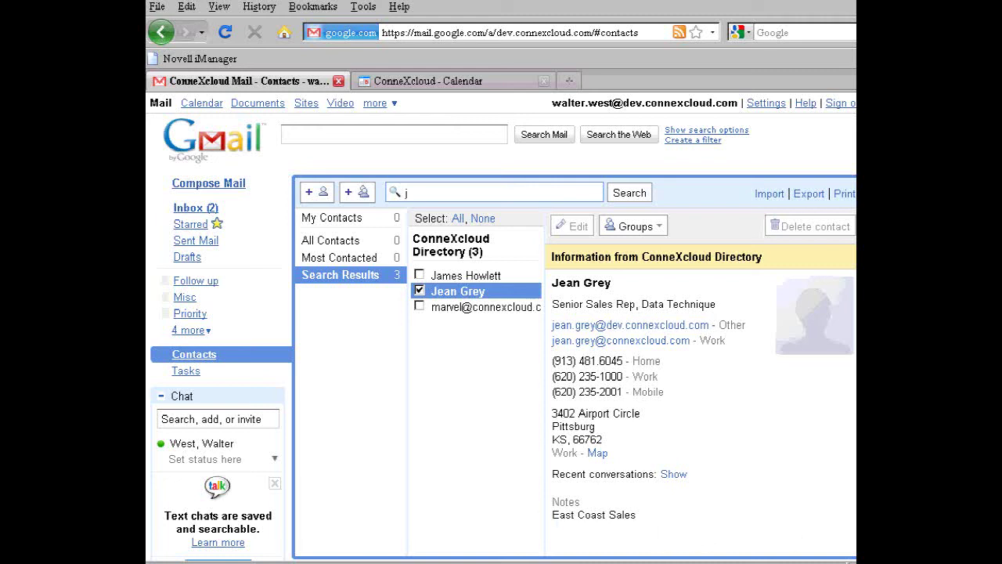
pyautogui.click(473, 313)
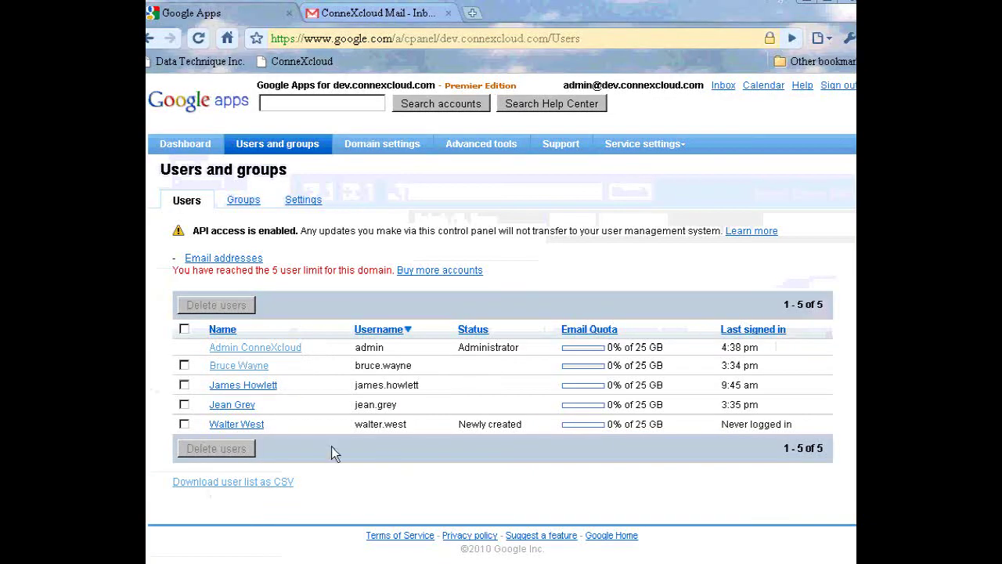
# Check the Google Apps Marvel group has a single member, then return to the Groups list
pyautogui.click(235, 202)
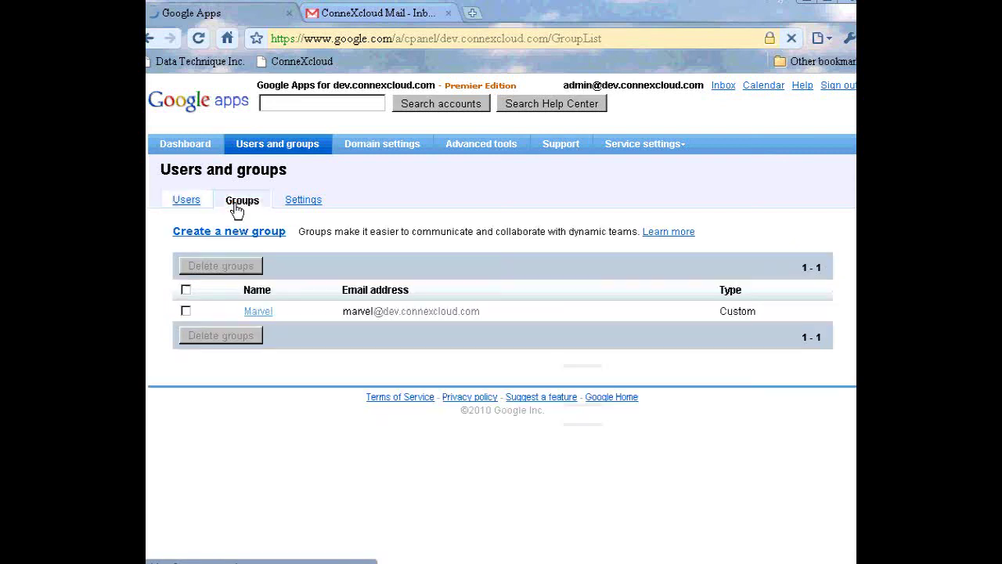
pyautogui.click(270, 312)
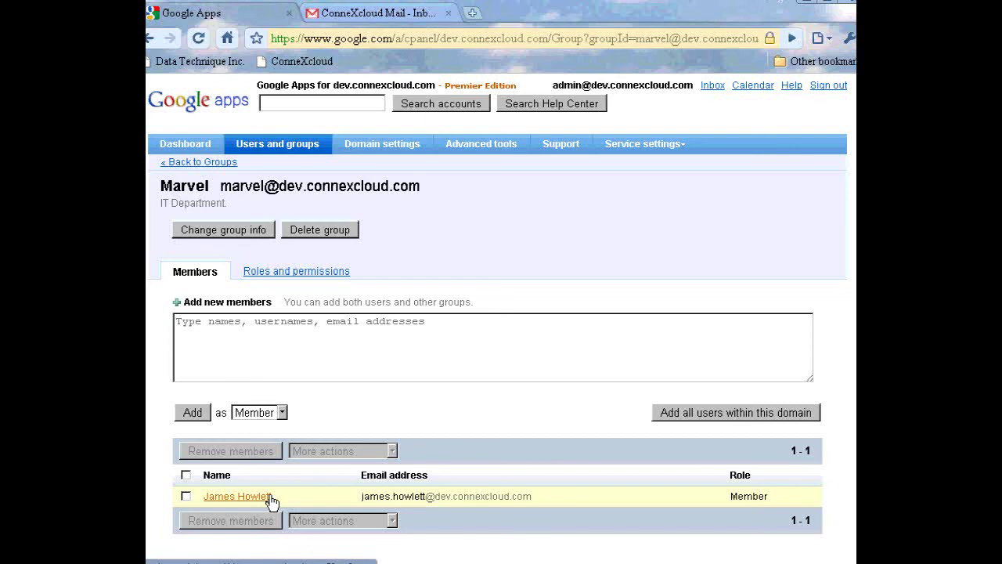
pyautogui.click(173, 165)
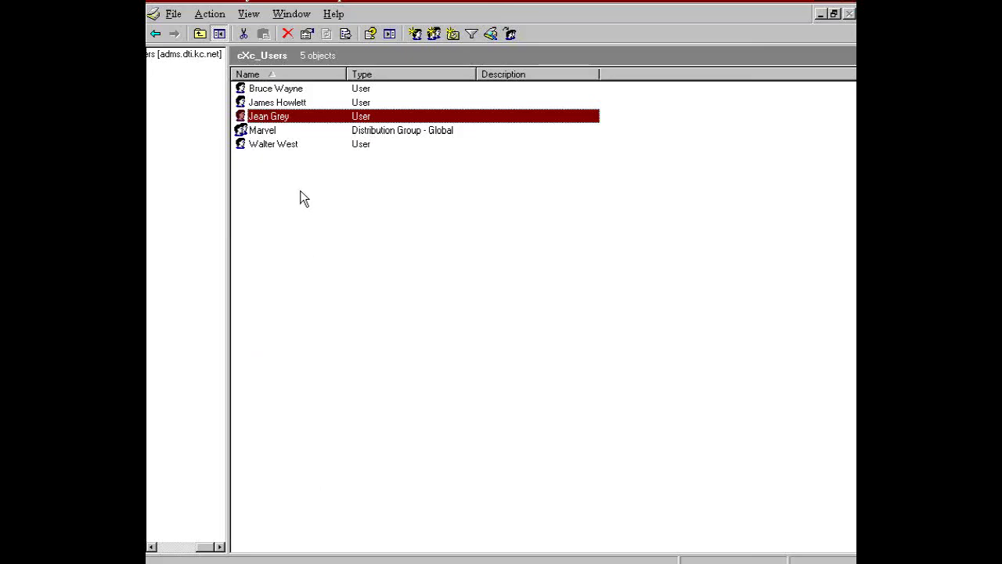
# Add the user found by 'jean' to Marvel's members, then view Marvel's member list in Google Apps
pyautogui.doubleClick(263, 131)
pyautogui.click(387, 45)
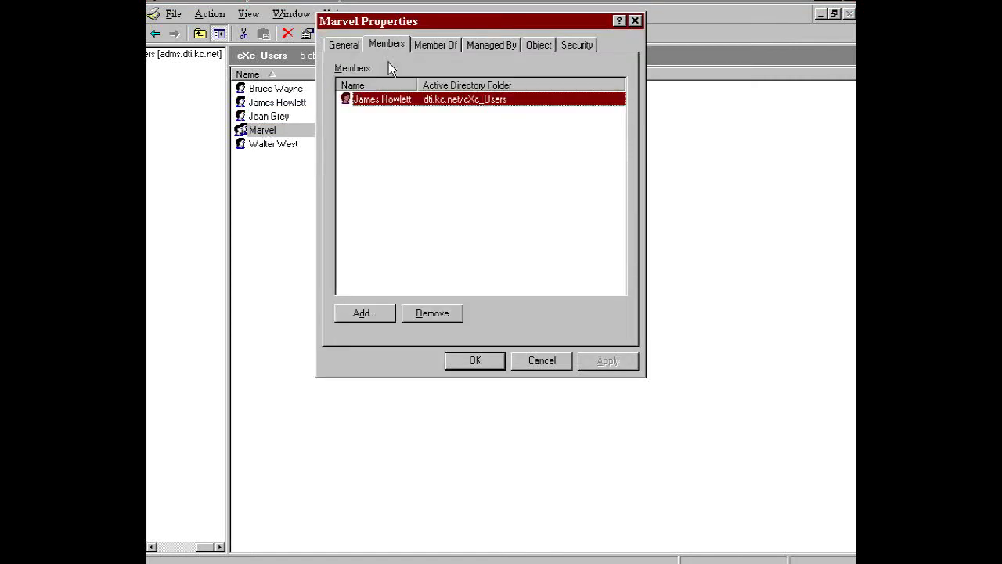
pyautogui.click(362, 314)
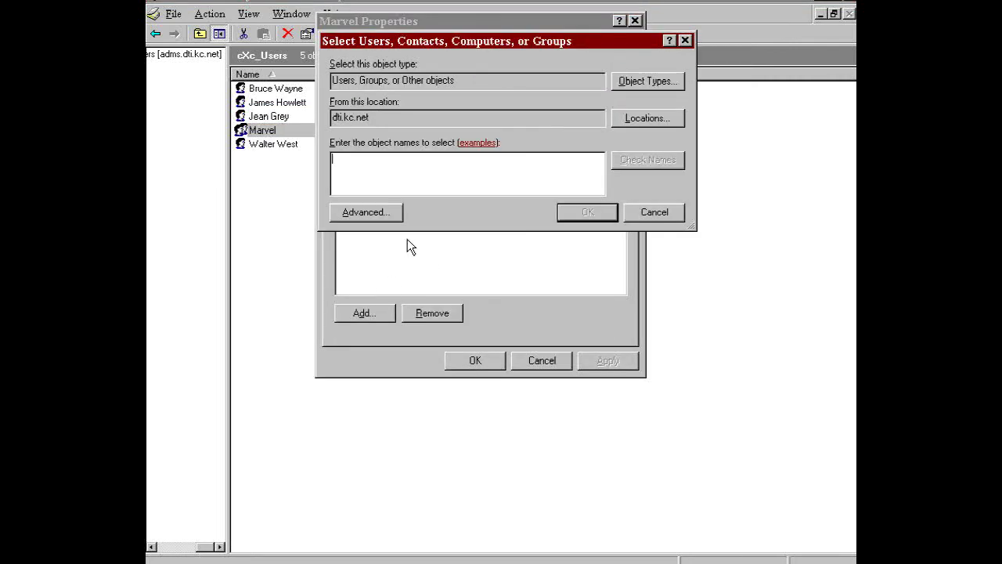
pyautogui.write('jea')
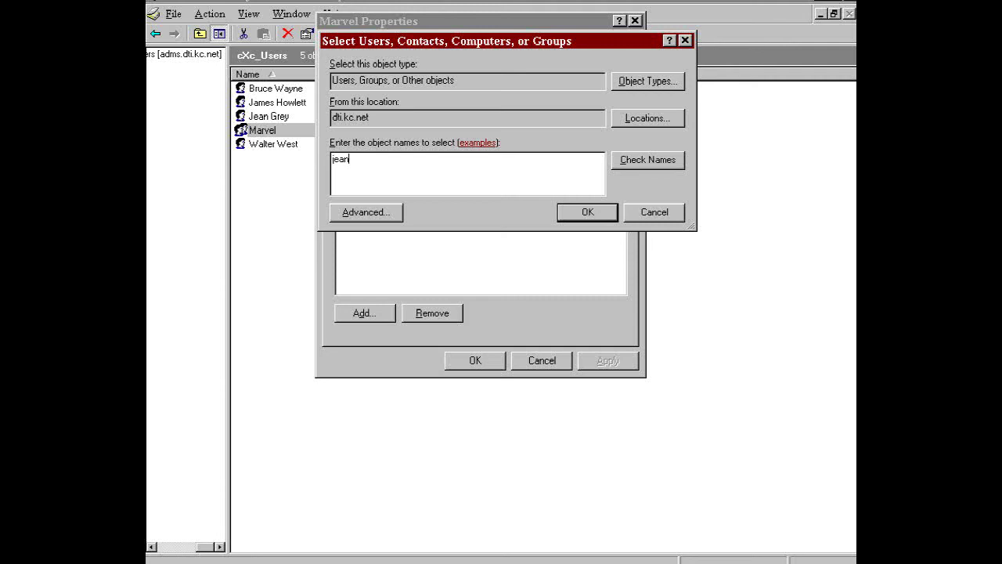
pyautogui.write('n')
pyautogui.click(614, 163)
pyautogui.click(614, 215)
pyautogui.click(477, 360)
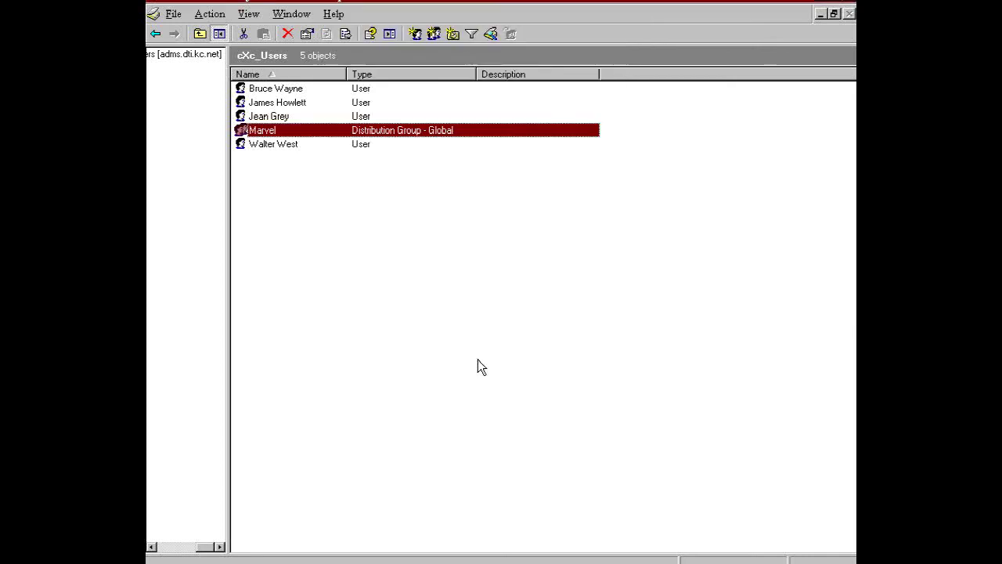
pyautogui.click(411, 562)
pyautogui.click(263, 313)
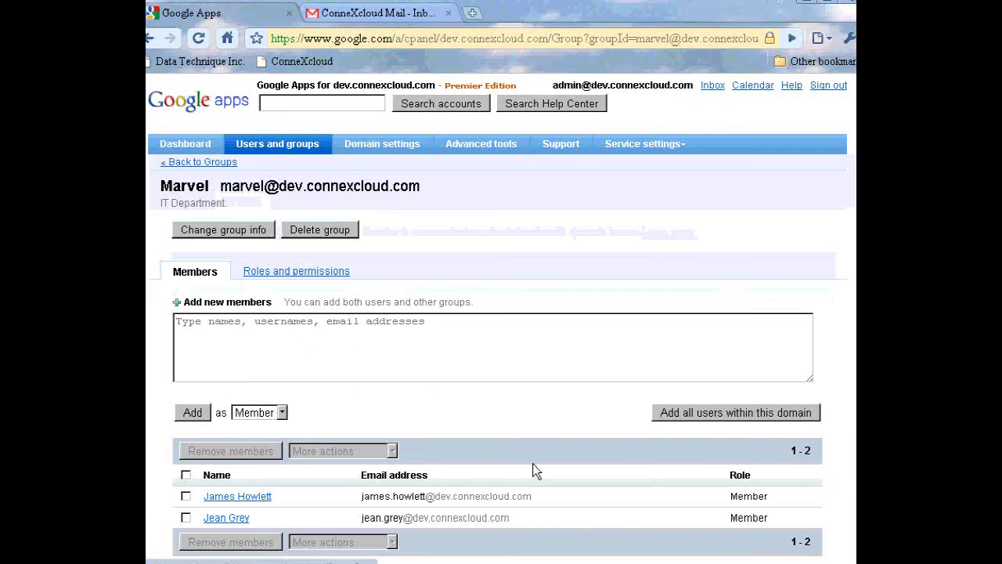
# After confirming the second member in the Marvel group, leave Google Apps for Active Directory
pyautogui.click(505, 563)
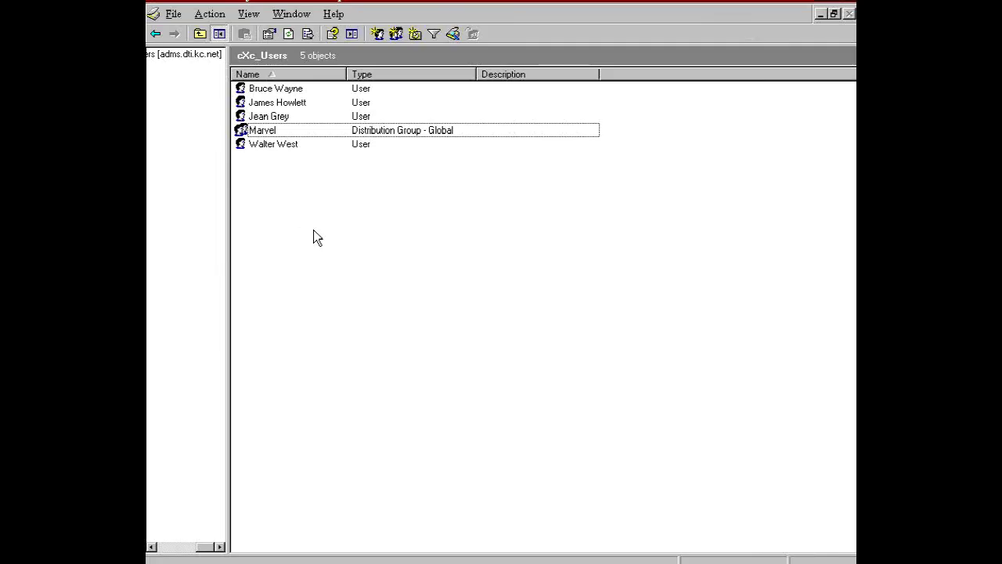
# Create a new distribution group named DC in the cXc_Users folder
pyautogui.rightClick(314, 231)
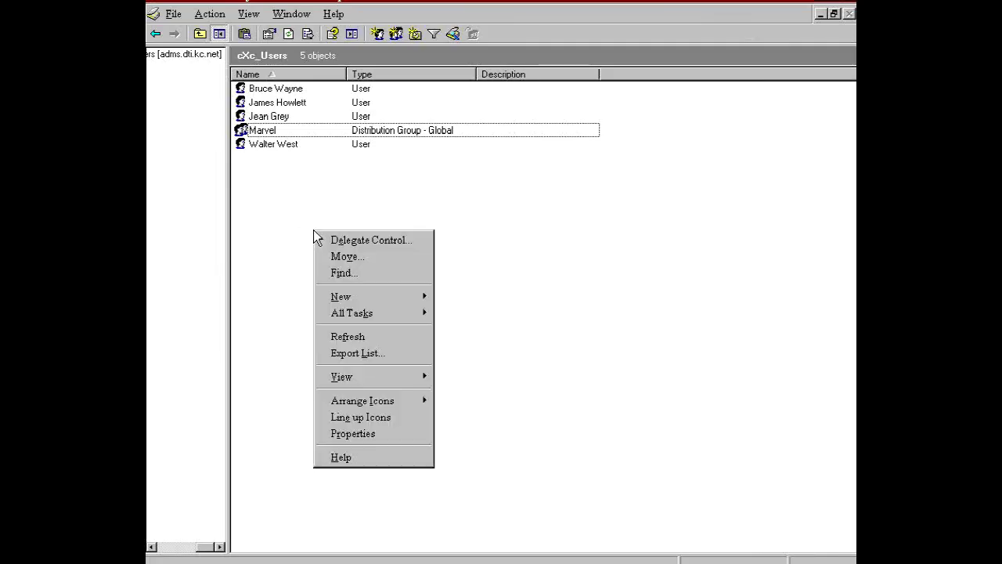
pyautogui.moveTo(349, 299)
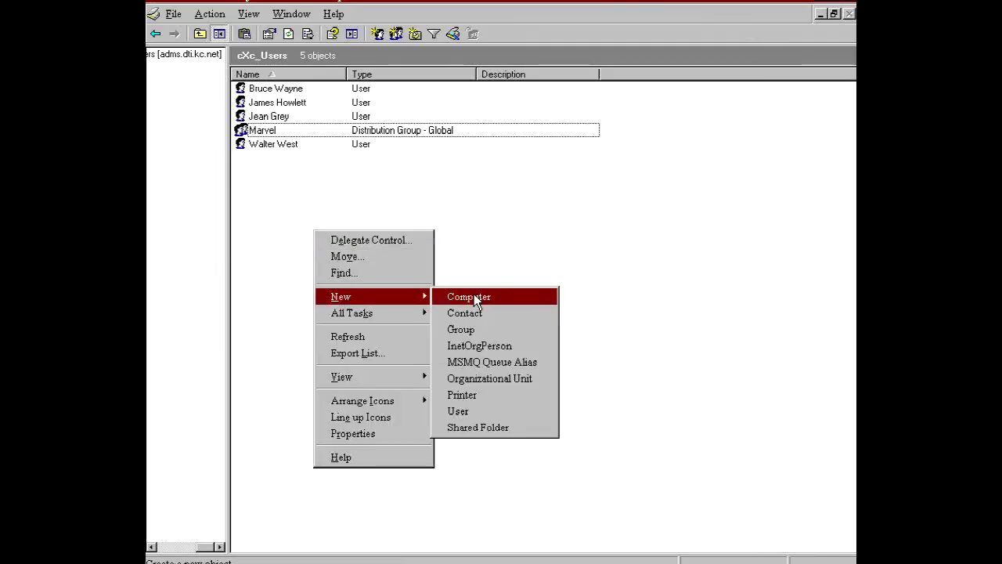
pyautogui.click(477, 328)
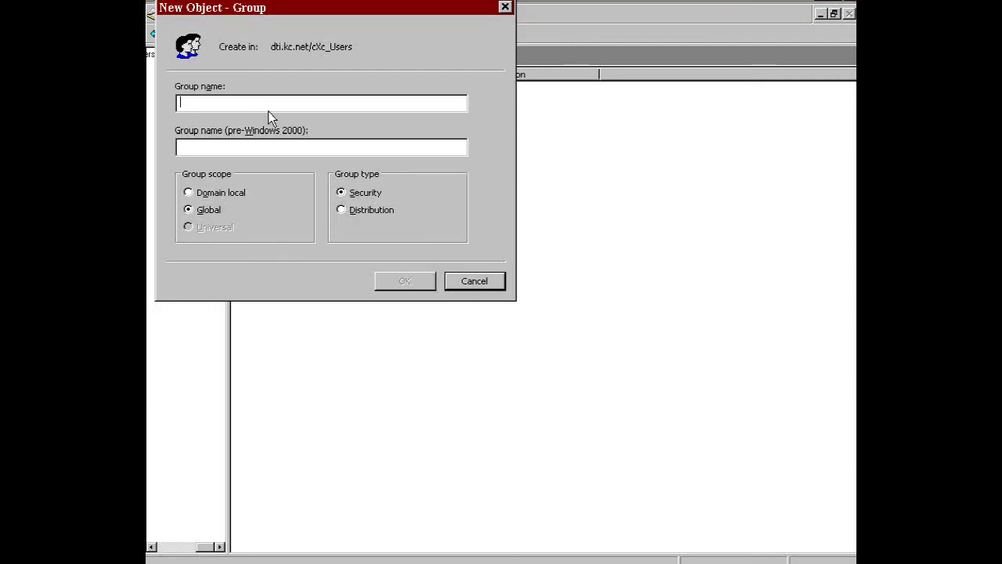
pyautogui.write('DC')
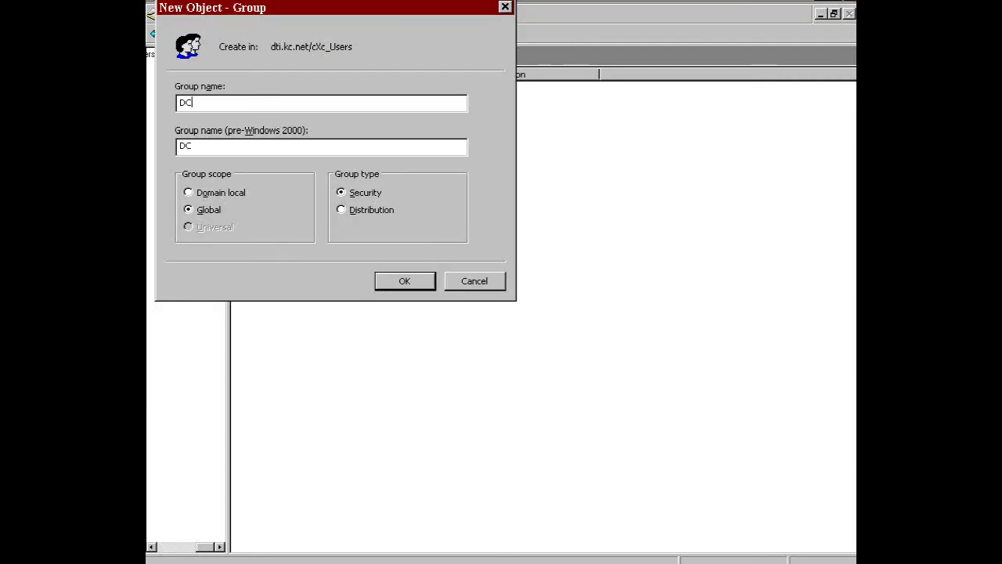
pyautogui.click(349, 211)
pyautogui.click(399, 287)
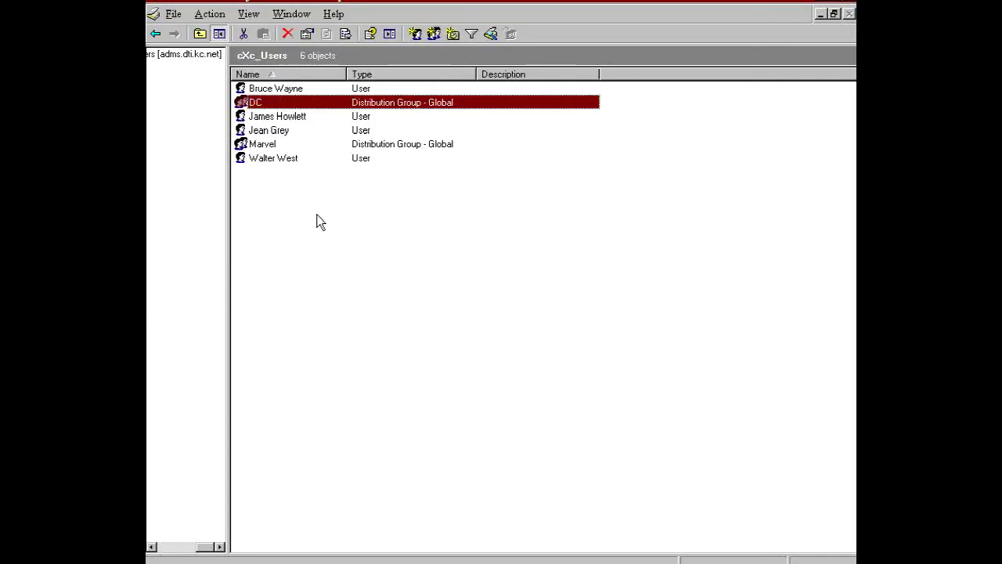
# Add the first user account to the DC group via its Member Of properties
pyautogui.doubleClick(279, 88)
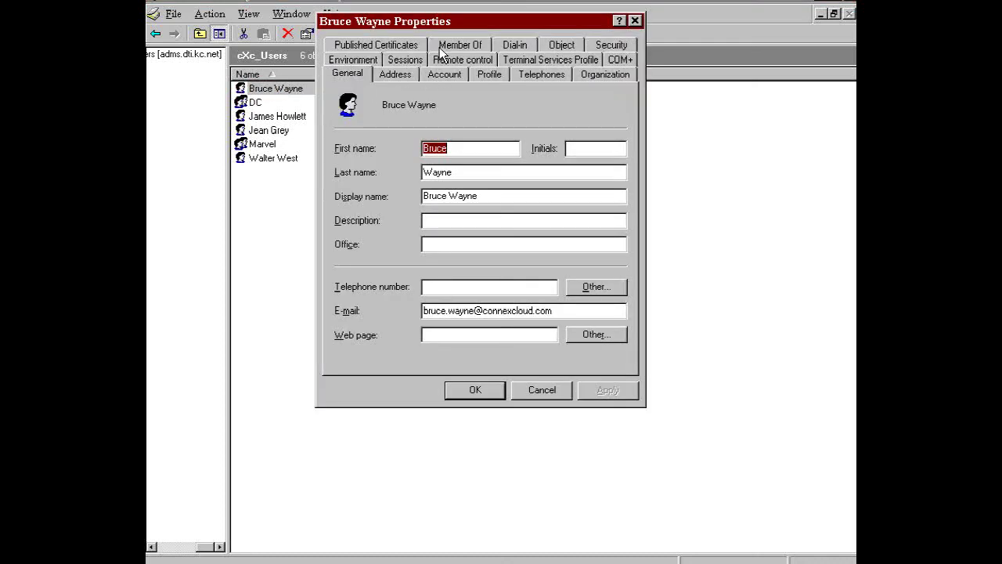
pyautogui.click(445, 47)
pyautogui.click(355, 264)
pyautogui.write('dc')
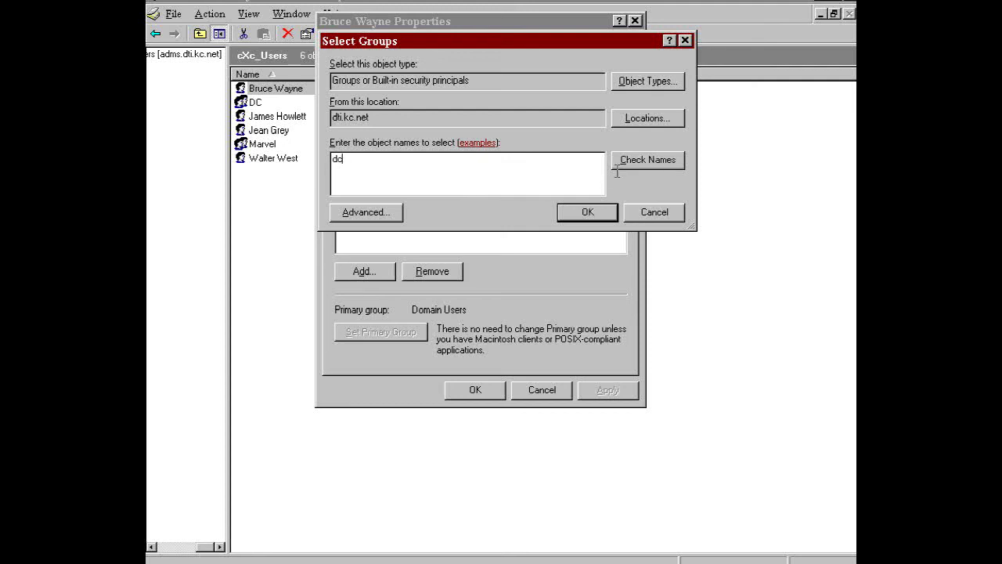
pyautogui.click(637, 165)
pyautogui.click(587, 213)
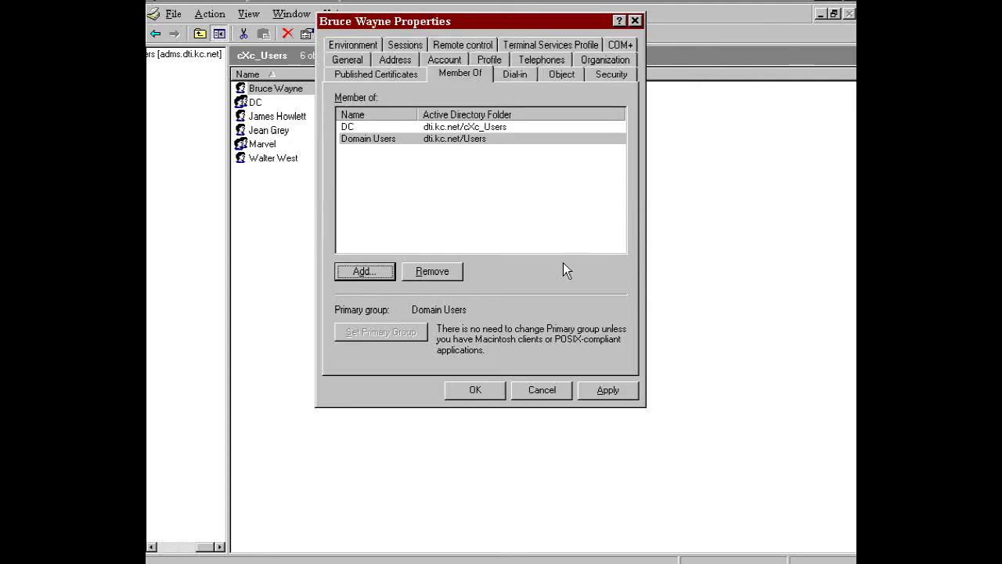
pyautogui.click(476, 390)
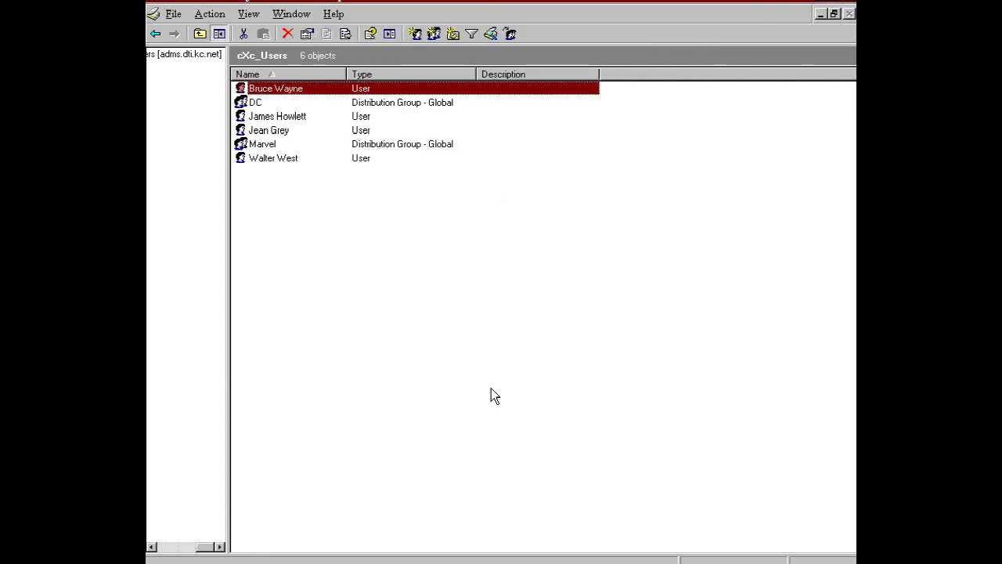
# Add the second user account to the DC group as well and save
pyautogui.doubleClick(285, 160)
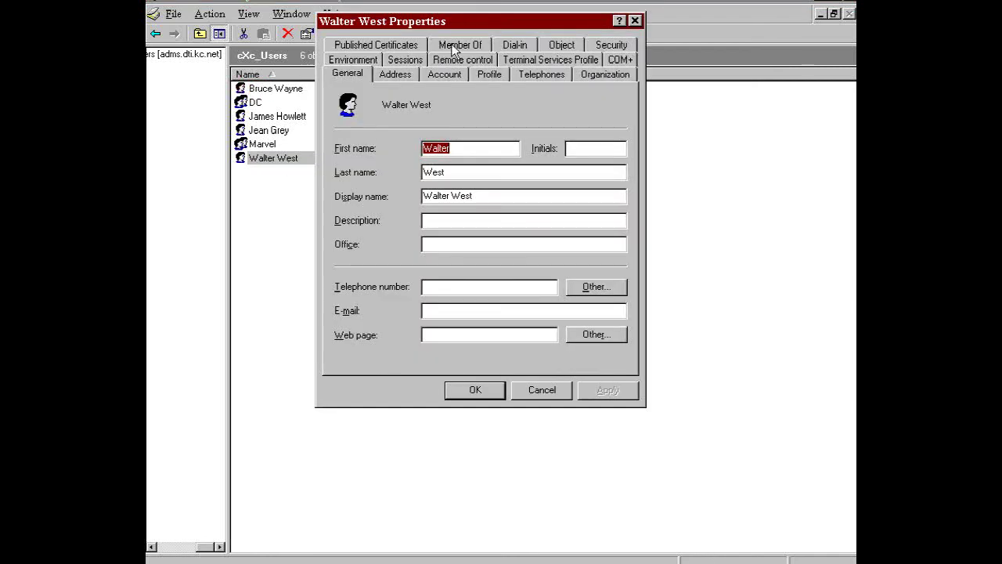
pyautogui.click(454, 47)
pyautogui.click(374, 273)
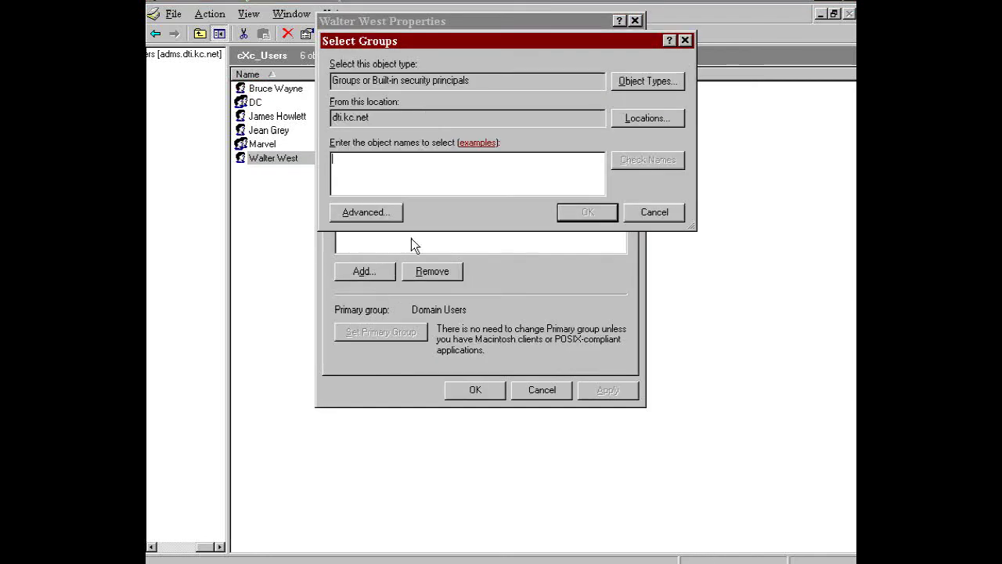
pyautogui.write('dc')
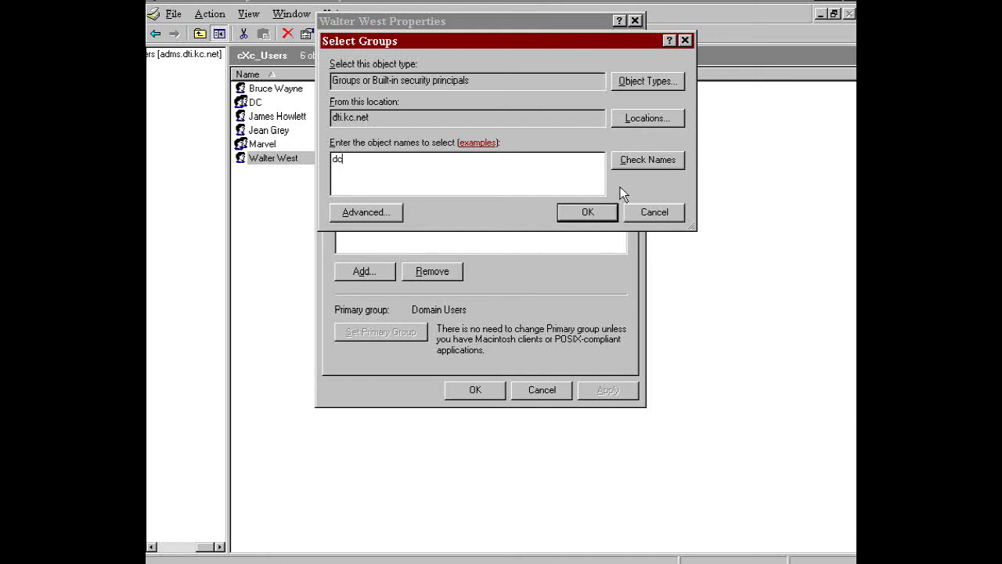
pyautogui.click(622, 162)
pyautogui.click(586, 214)
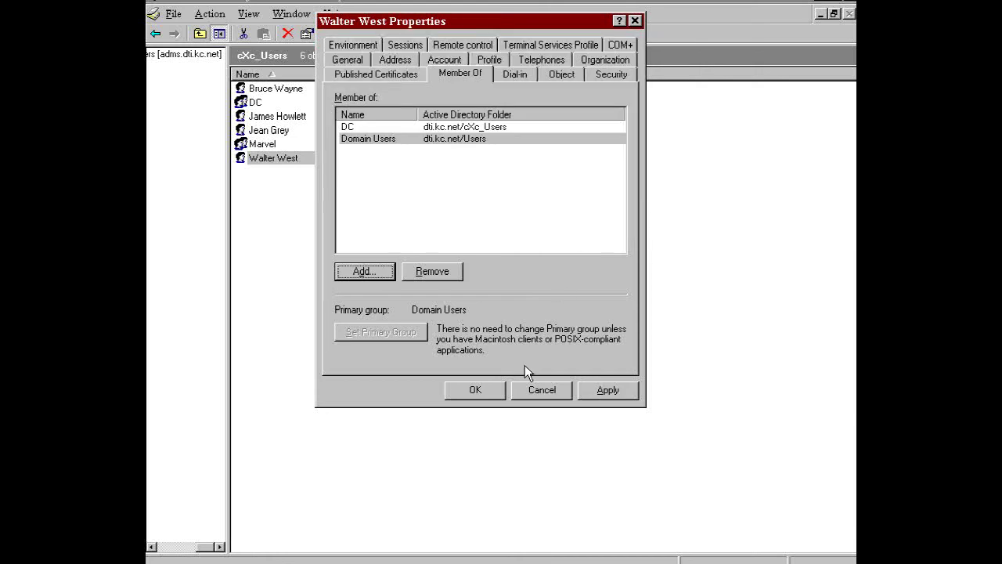
pyautogui.click(475, 390)
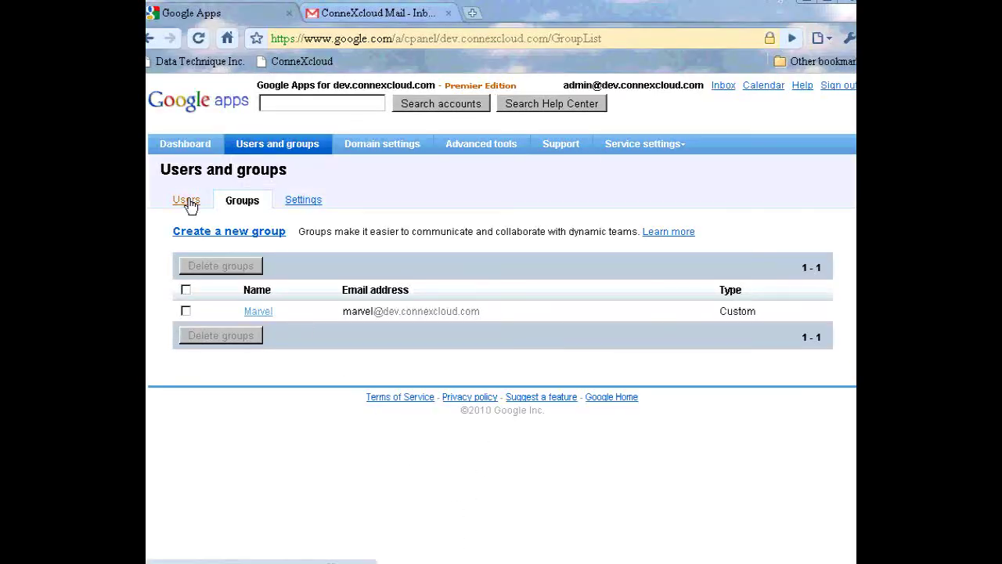
# Reload the Google Apps groups list and check the synced DC group's two members
pyautogui.click(190, 203)
pyautogui.click(250, 204)
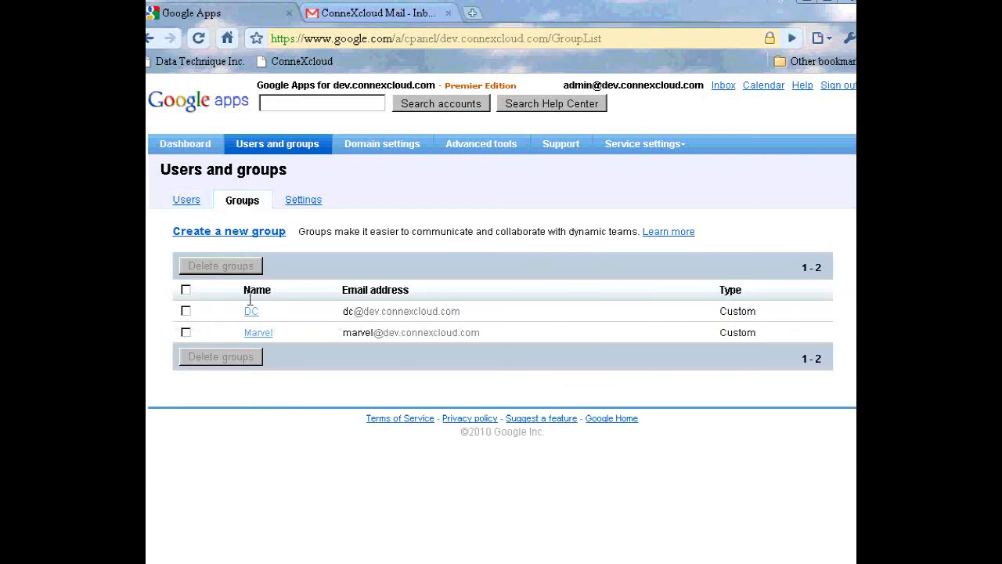
pyautogui.click(251, 312)
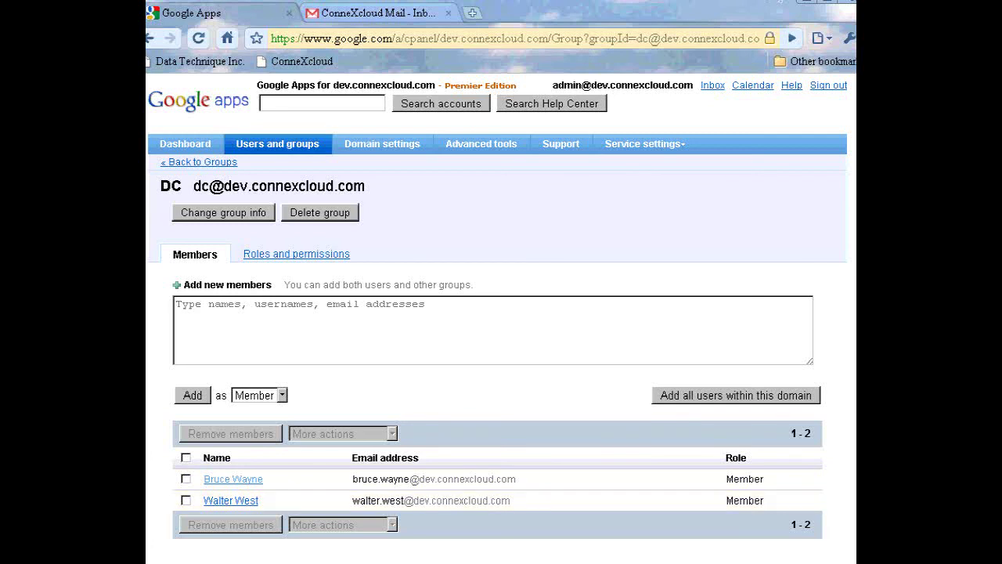
pyautogui.click(225, 163)
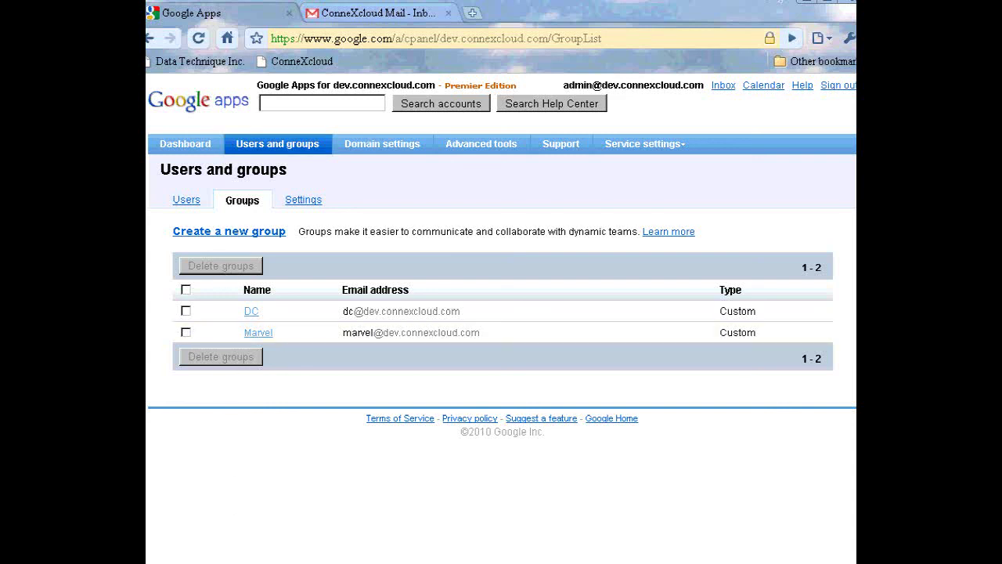
# Copy the prepared new password from the text note
pyautogui.hotkey('alt', 'Tab')
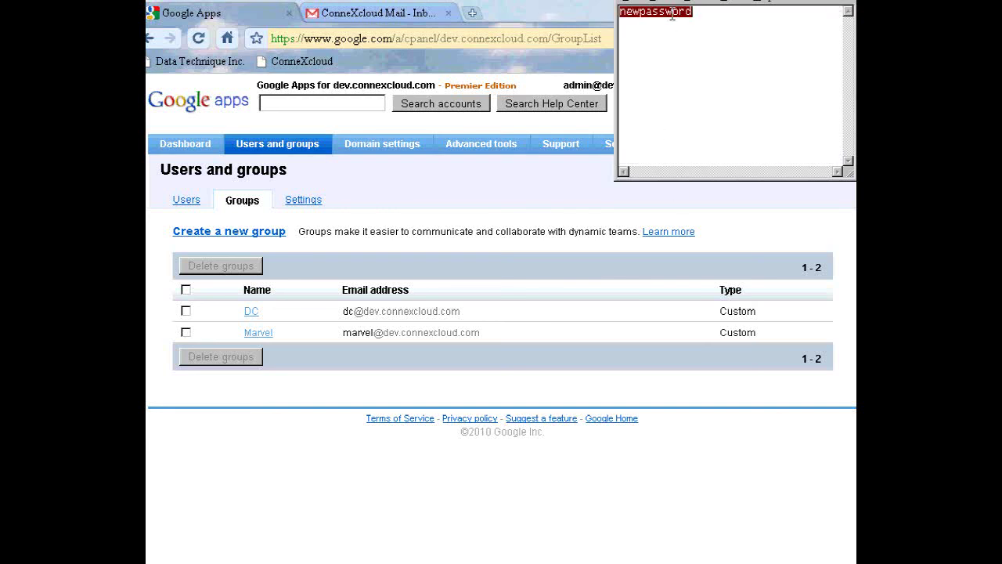
pyautogui.rightClick(672, 15)
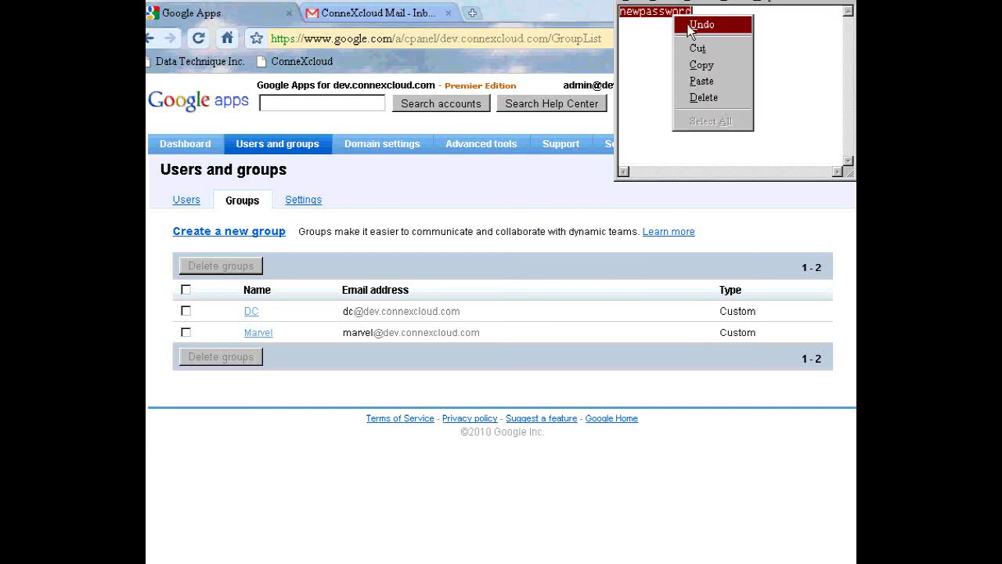
pyautogui.click(707, 63)
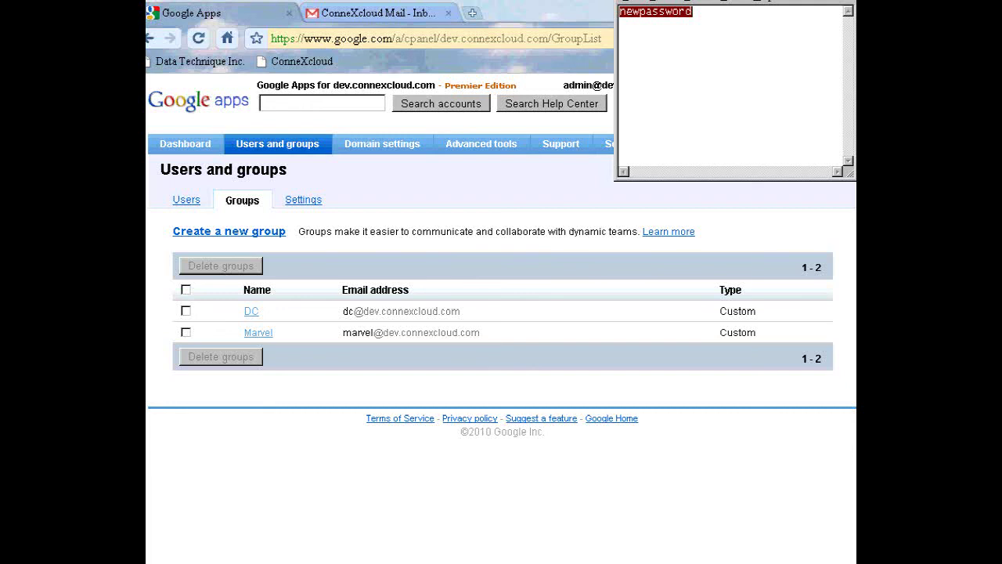
# Reset the user's password by pasting the copied password into both fields and confirming
pyautogui.hotkey('alt', 'Tab')
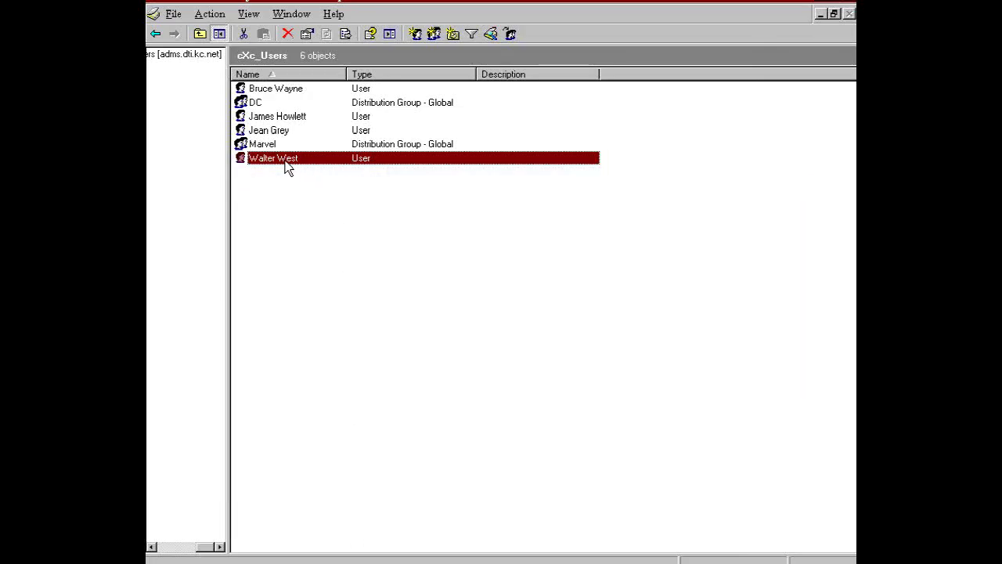
pyautogui.rightClick(286, 161)
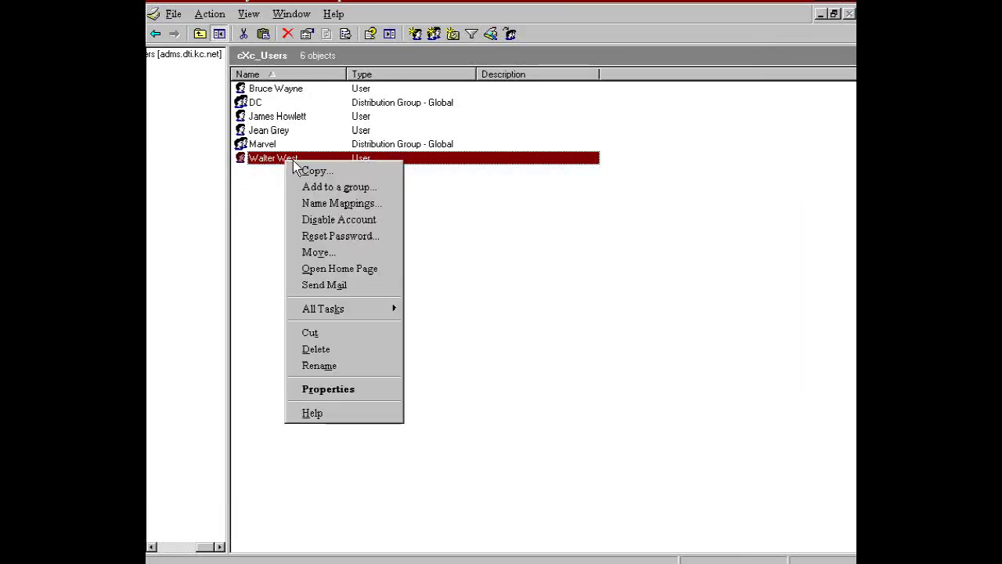
pyautogui.click(342, 235)
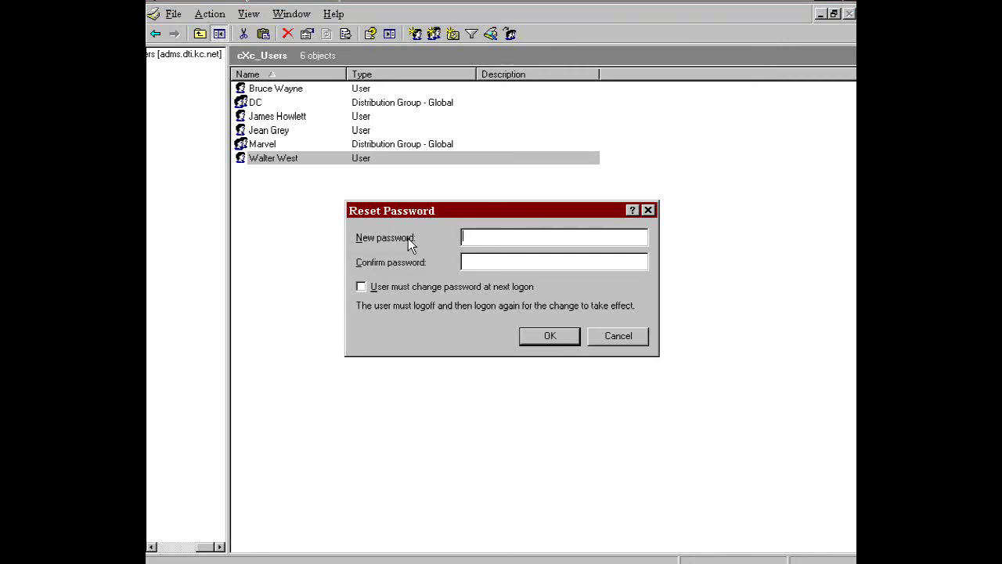
pyautogui.rightClick(478, 237)
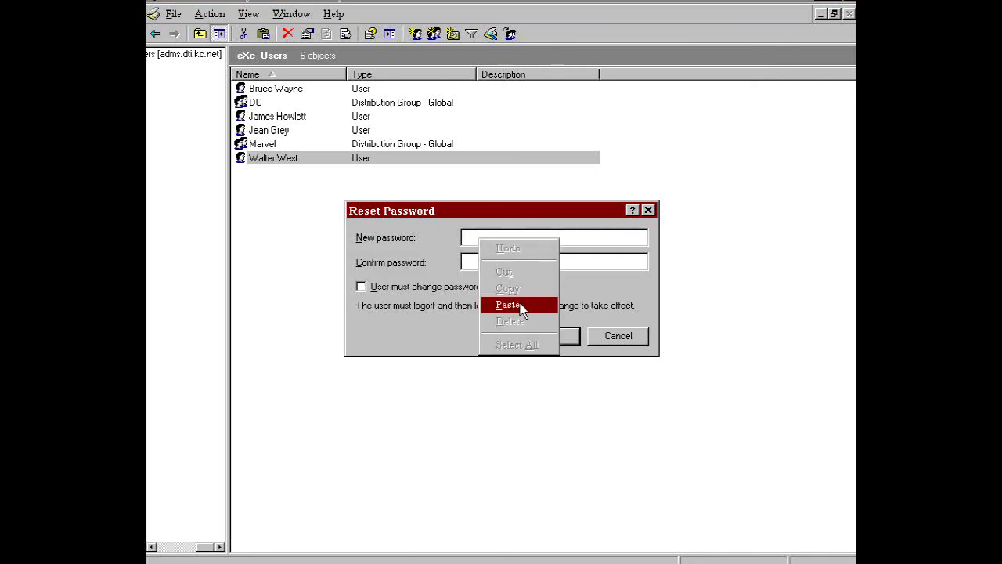
pyautogui.click(515, 303)
pyautogui.rightClick(485, 261)
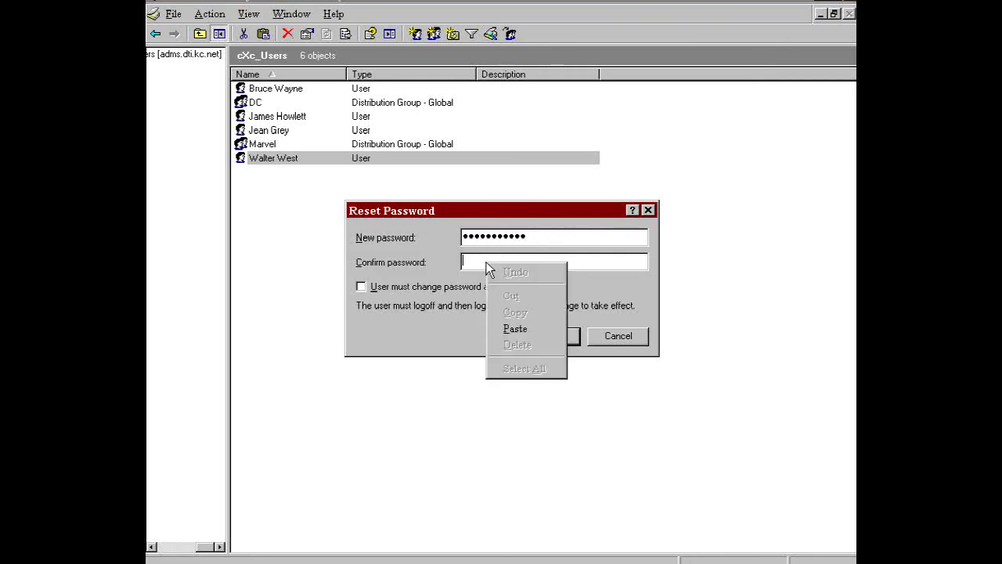
pyautogui.click(536, 328)
pyautogui.click(539, 341)
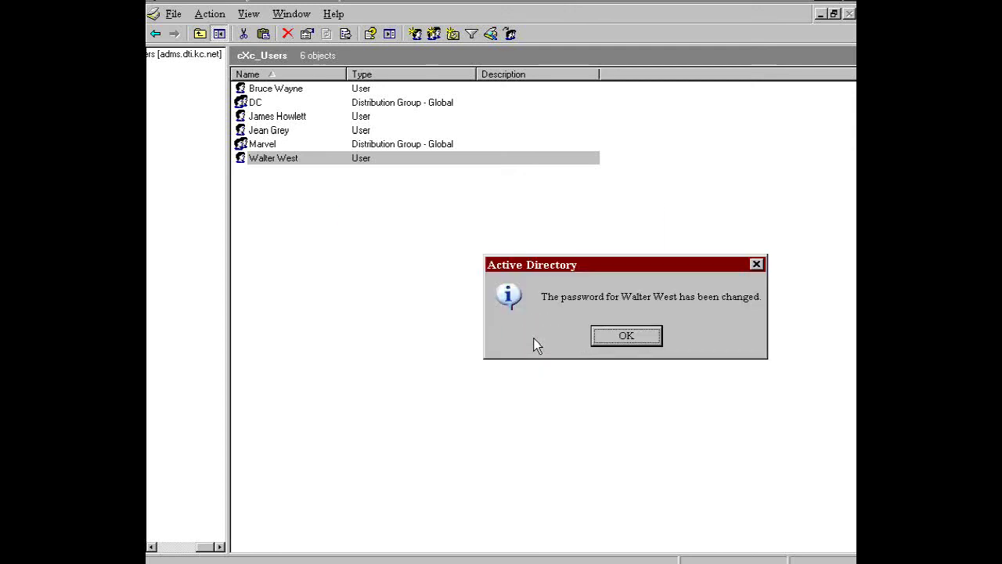
pyautogui.click(626, 335)
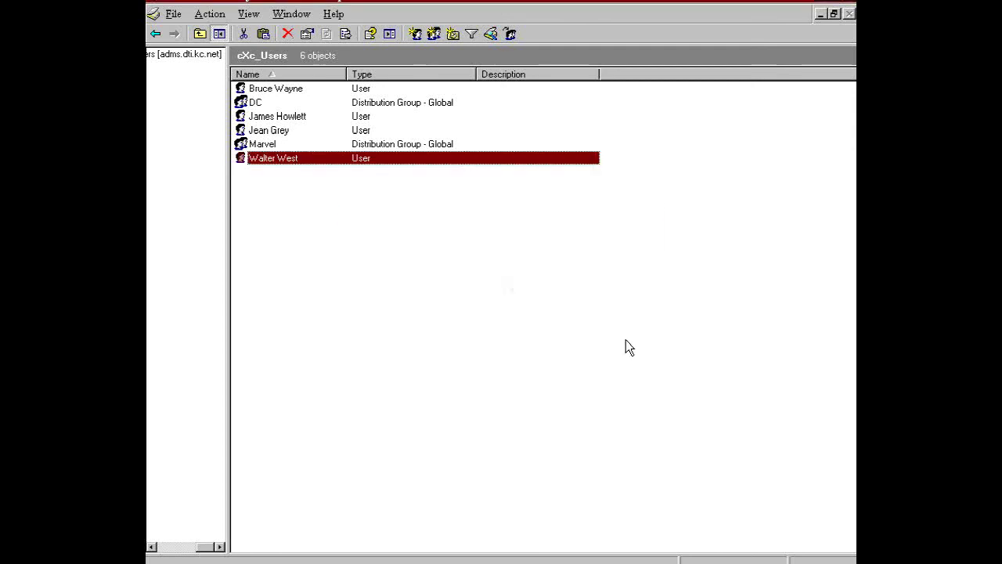
pyautogui.hotkey('alt', 'Tab')
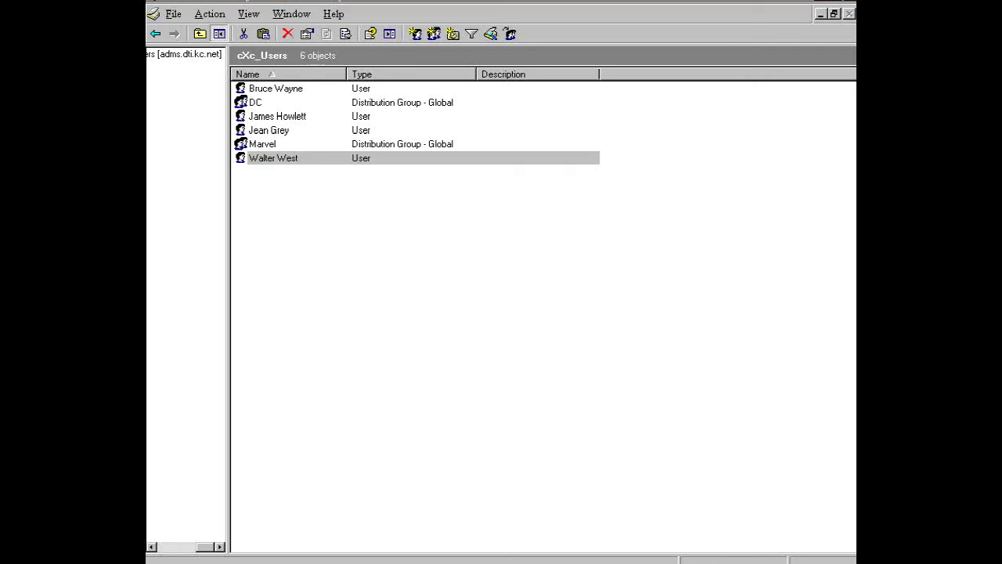
# Sign in to the user's Gmail inbox with the pasted new password, then sign out
pyautogui.rightClick(276, 259)
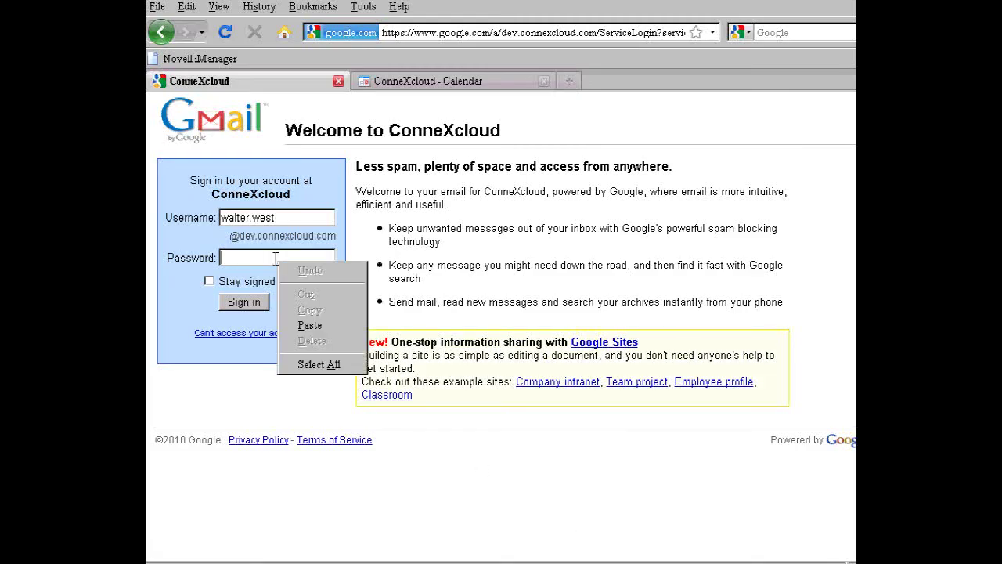
pyautogui.click(320, 323)
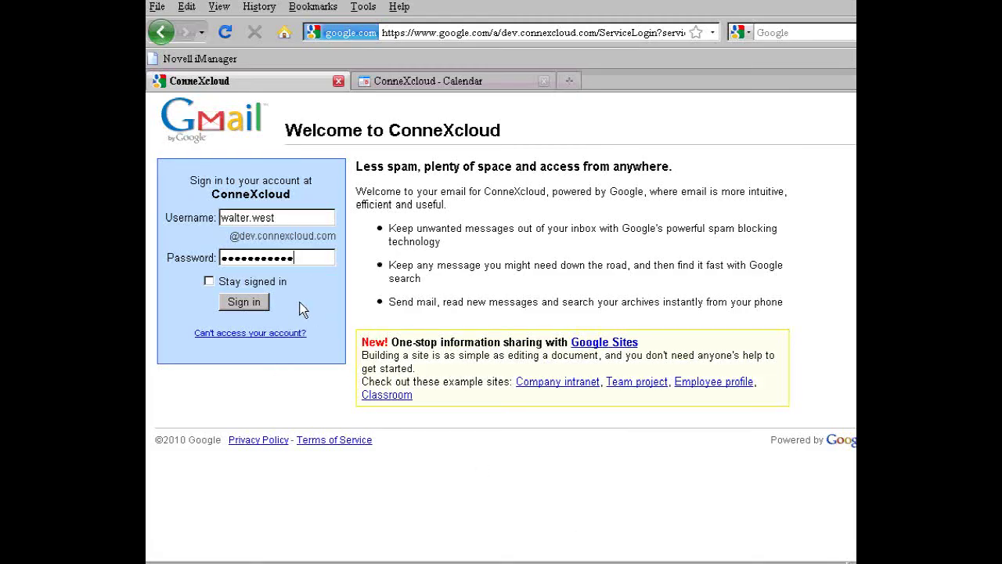
pyautogui.click(256, 303)
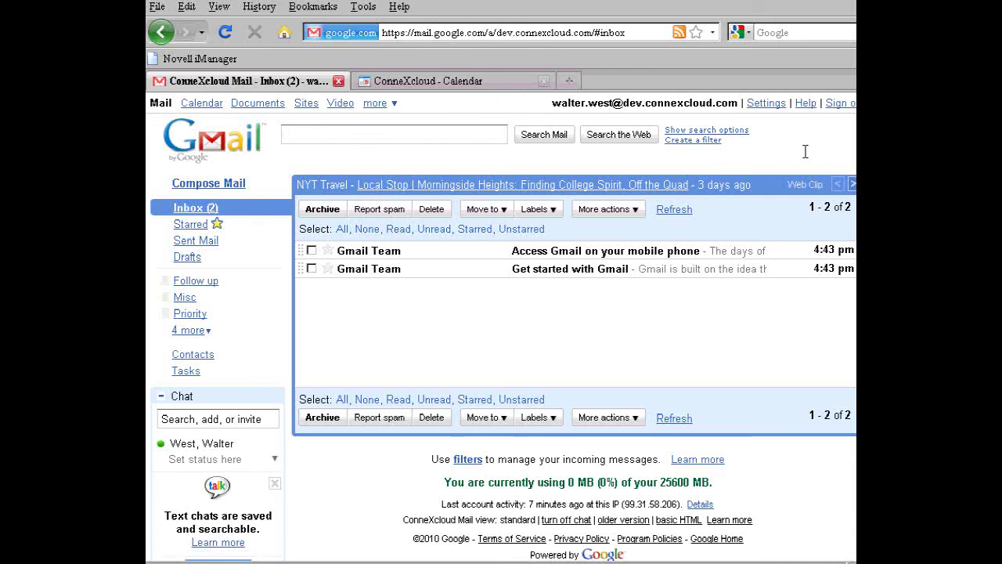
pyautogui.click(838, 104)
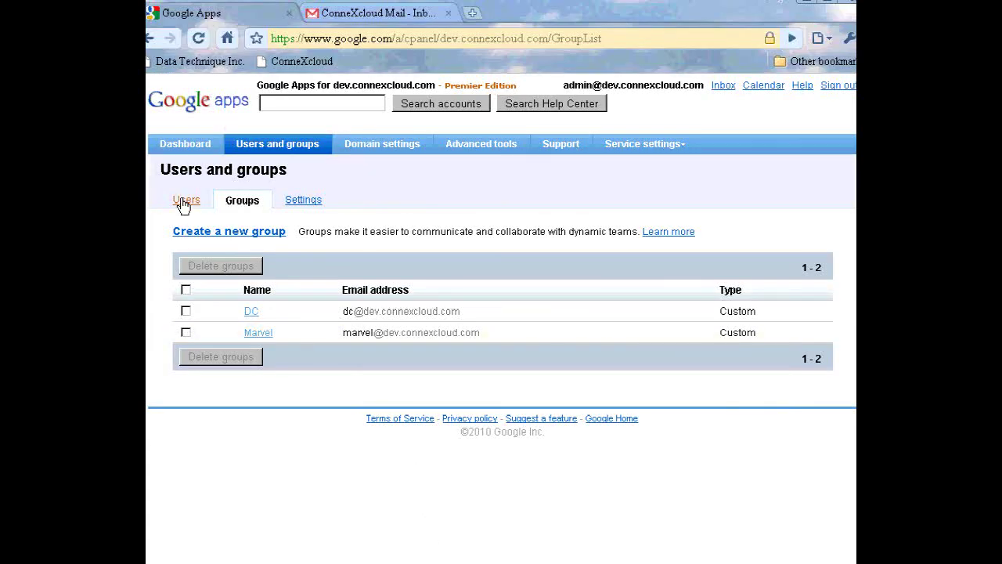
# View the last user's account details in the Google Apps user list, then return to the list
pyautogui.click(186, 202)
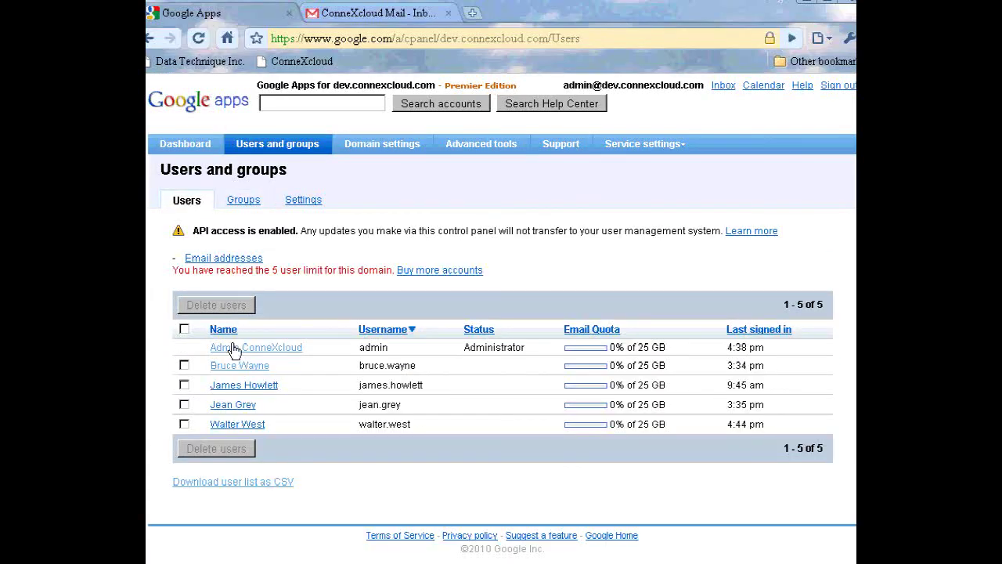
pyautogui.click(260, 425)
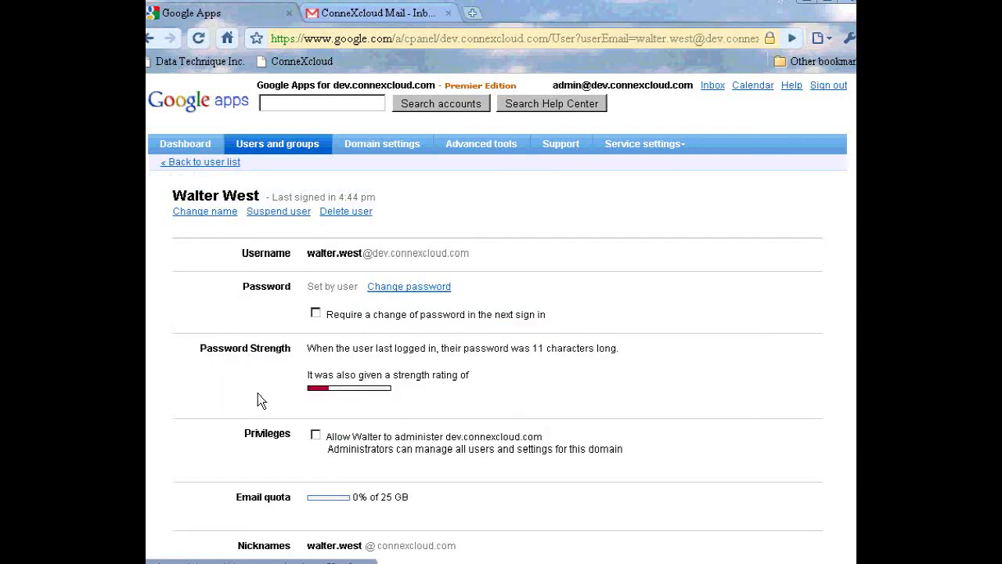
pyautogui.click(205, 163)
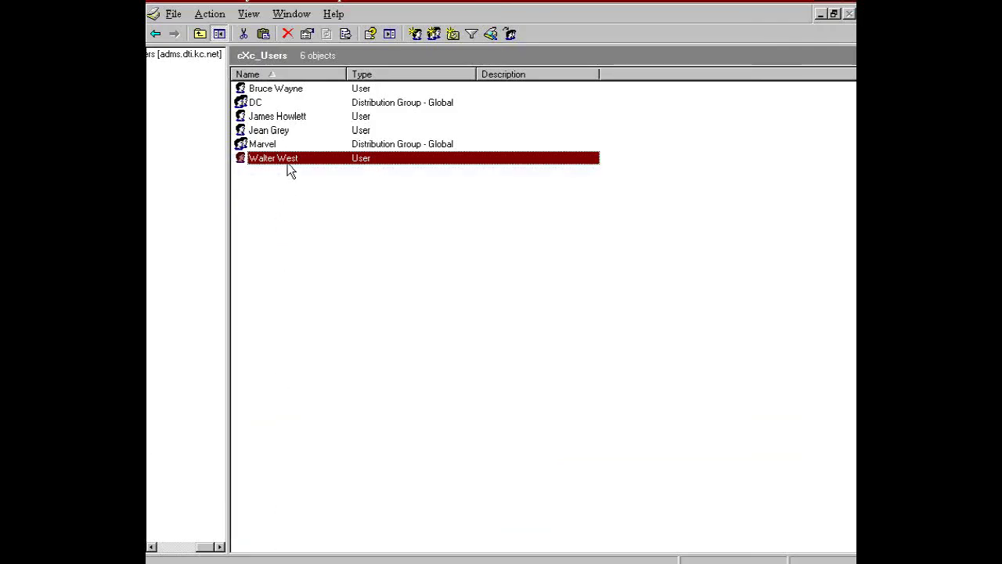
# Disable the last user account in Active Directory
pyautogui.rightClick(289, 172)
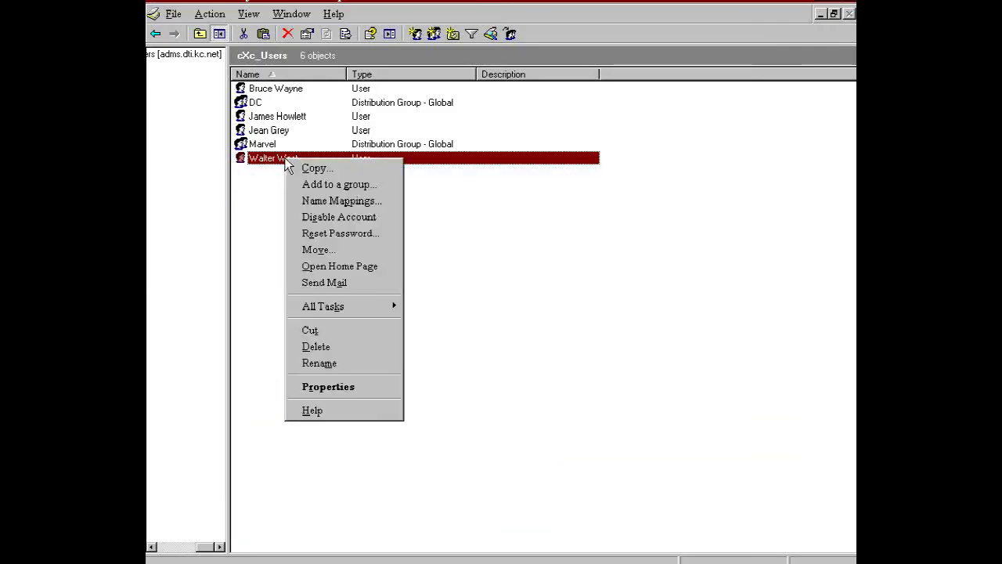
pyautogui.click(349, 220)
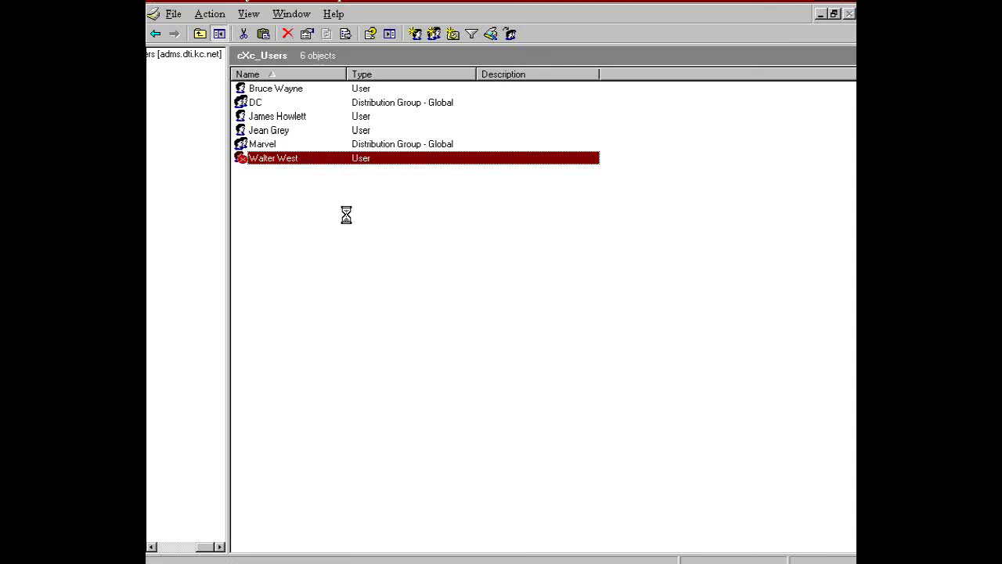
pyautogui.click(625, 336)
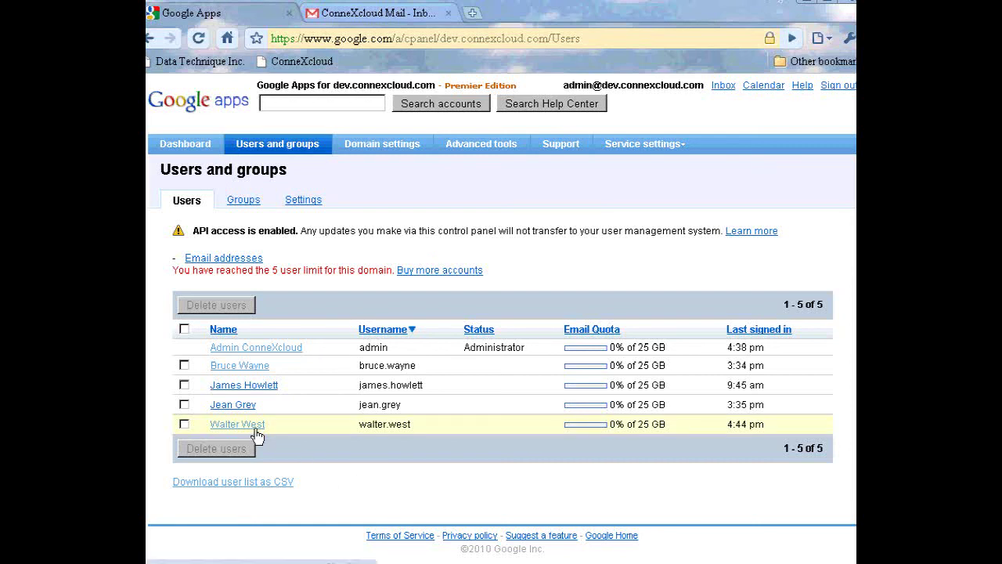
# Verify the account shows as Suspended in Google Apps, then return to the directory console
pyautogui.click(257, 435)
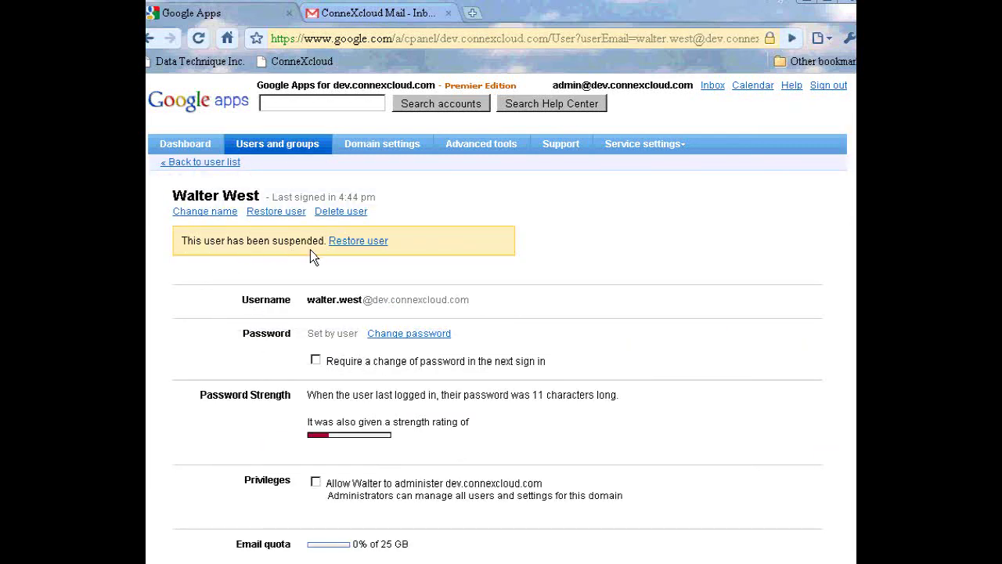
pyautogui.click(186, 163)
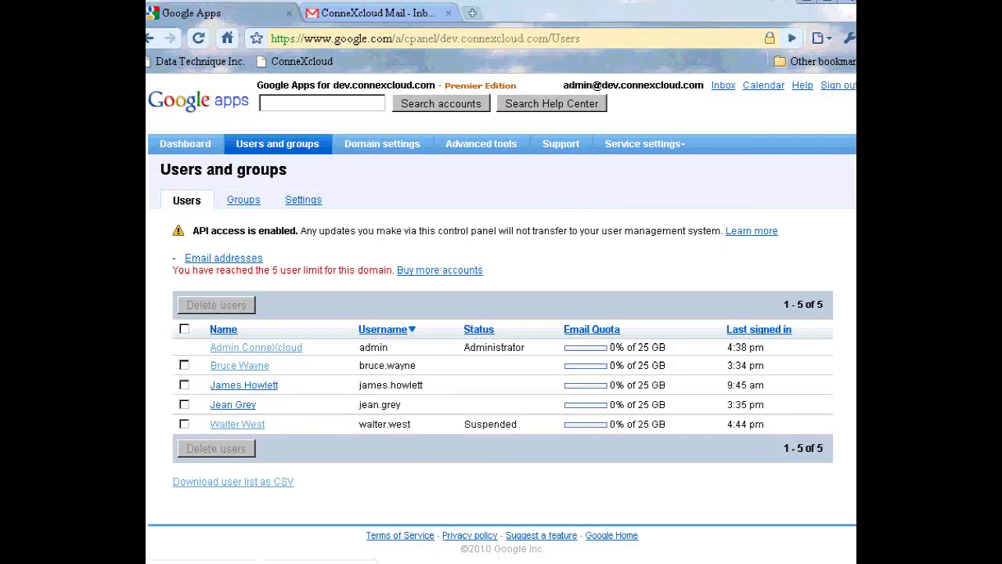
pyautogui.click(279, 562)
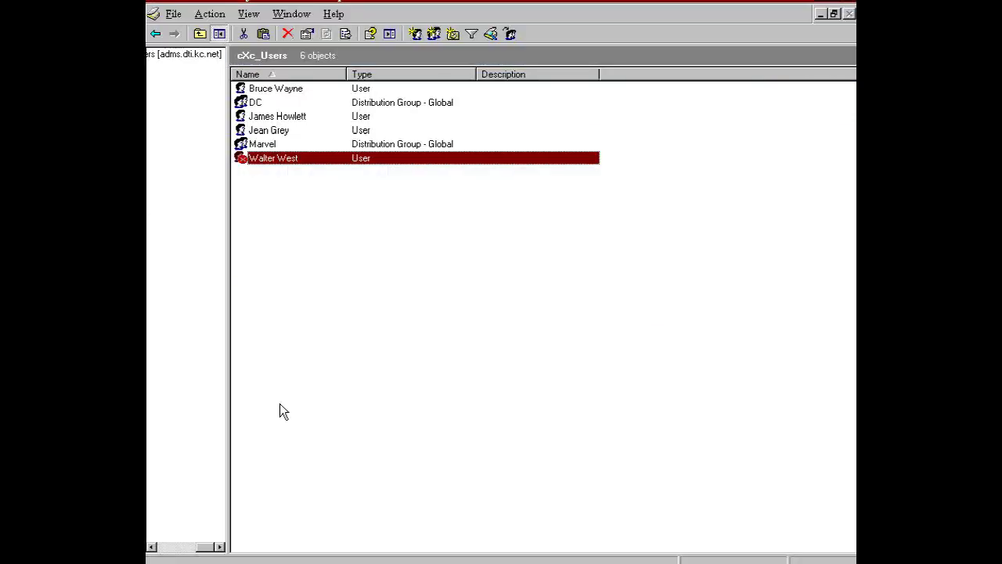
# Re-enable the disabled user account in Active Directory
pyautogui.rightClick(279, 161)
pyautogui.click(371, 219)
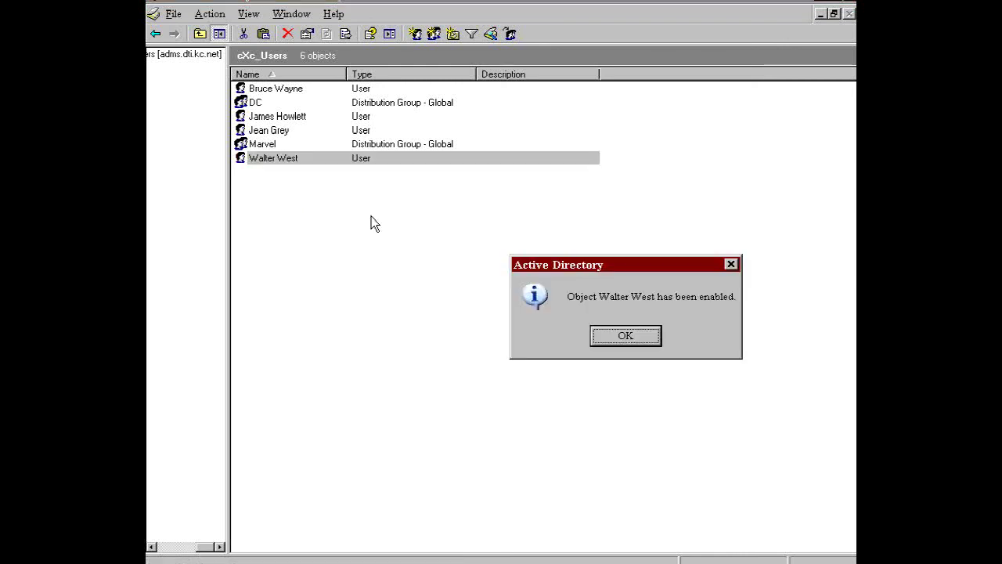
pyautogui.click(623, 338)
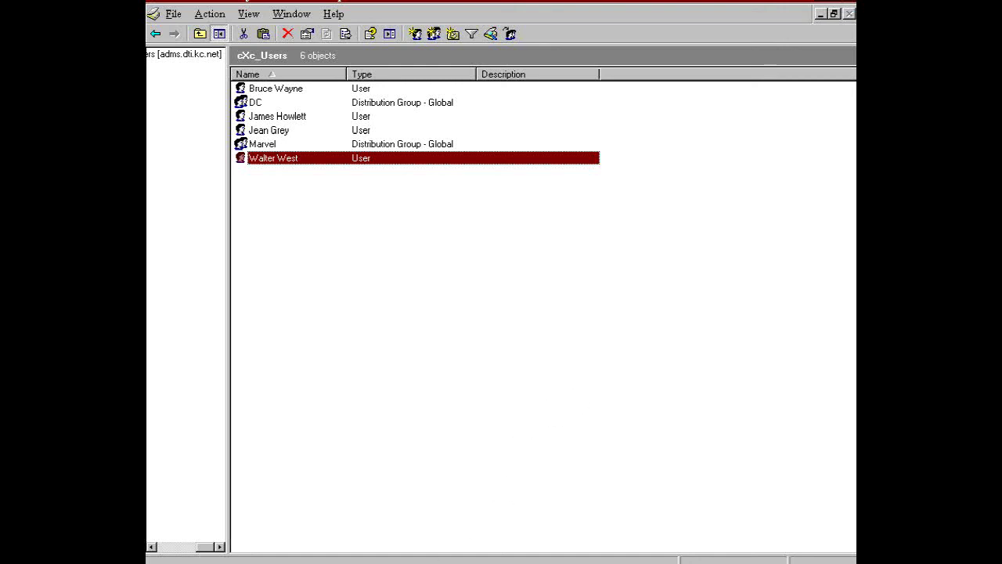
# Check the user's Google Apps page to confirm it is no longer suspended
pyautogui.click(379, 562)
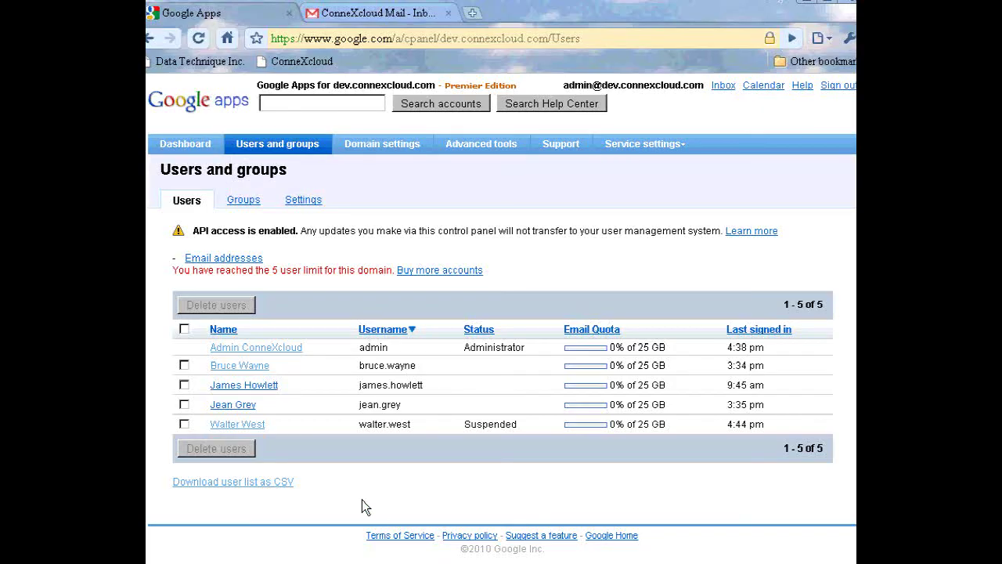
pyautogui.click(252, 425)
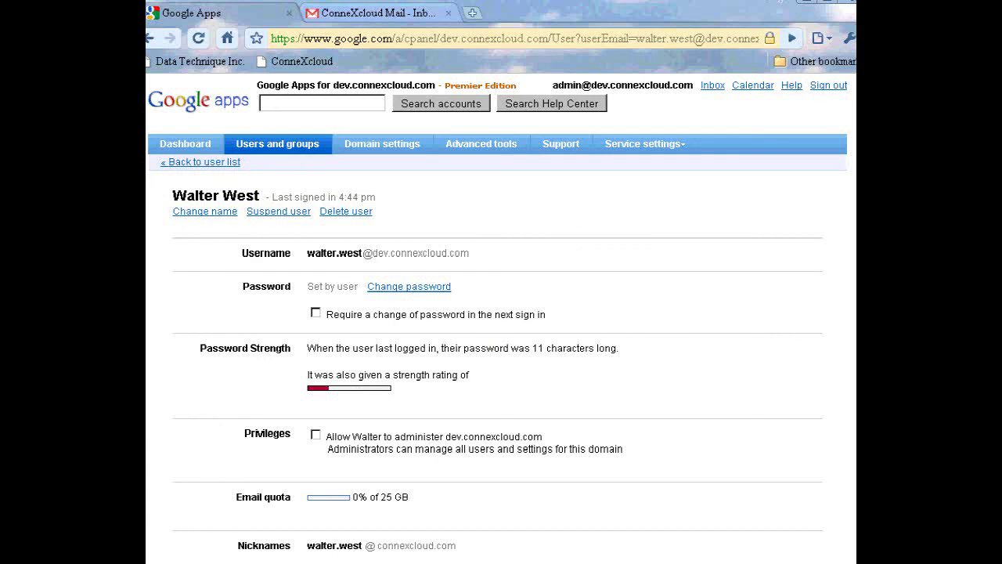
pyautogui.click(202, 163)
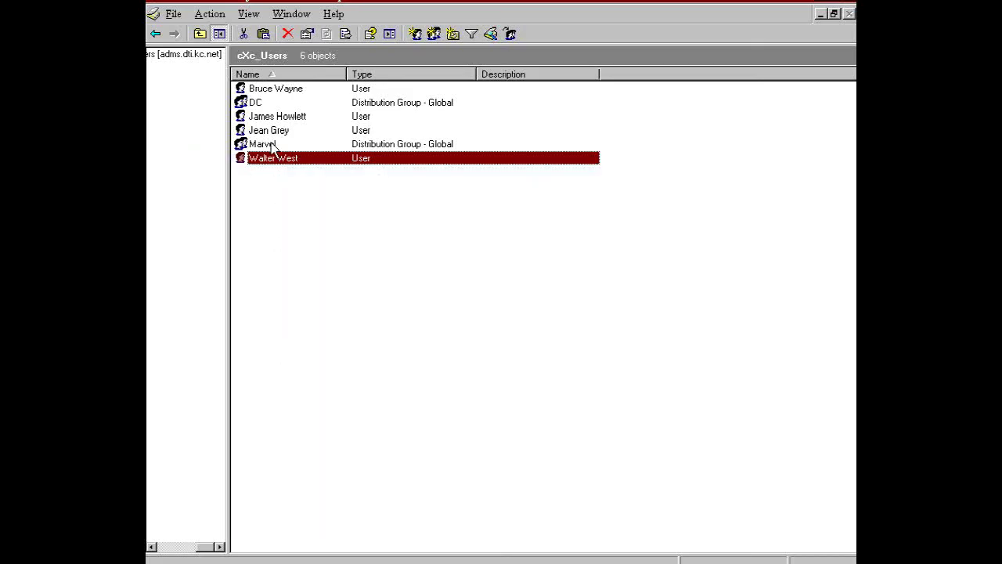
# Delete the last user account and refresh Google Apps to see four remaining users
pyautogui.rightClick(272, 162)
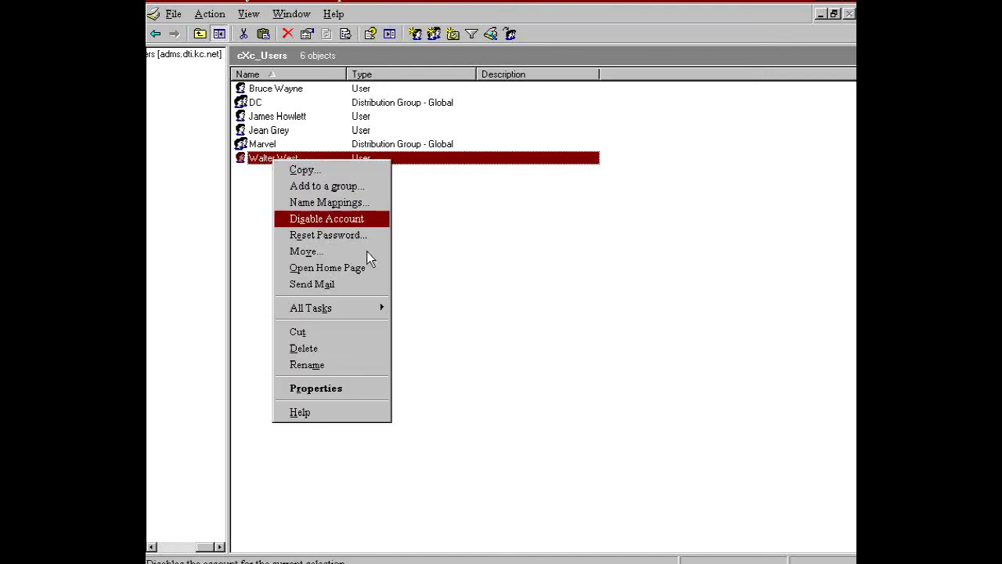
pyautogui.click(357, 350)
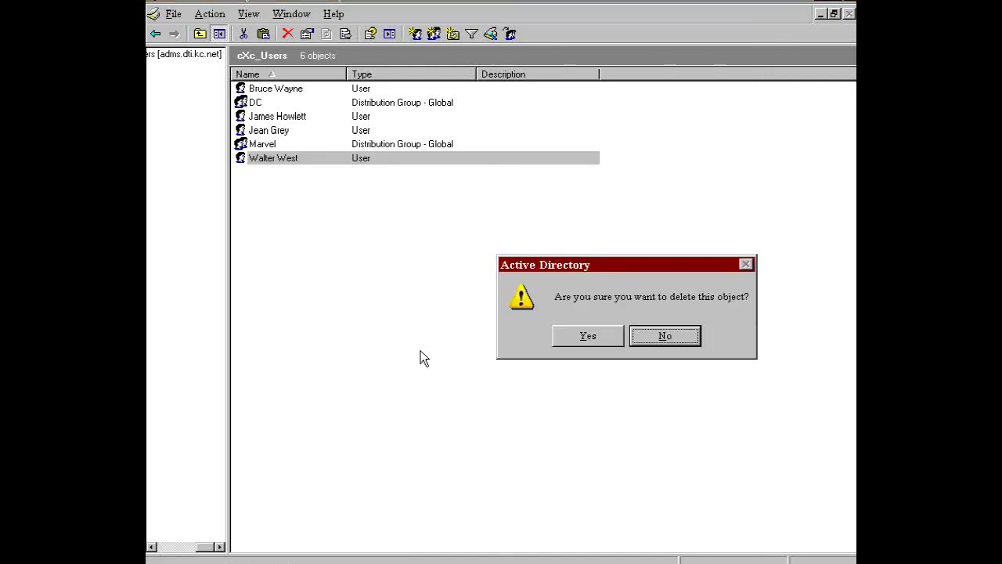
pyautogui.click(588, 339)
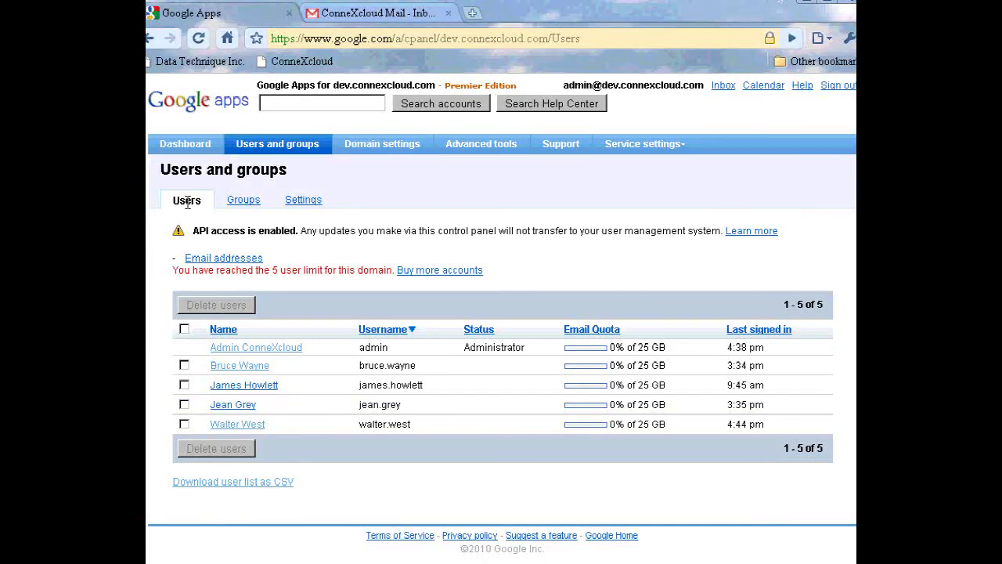
pyautogui.click(267, 148)
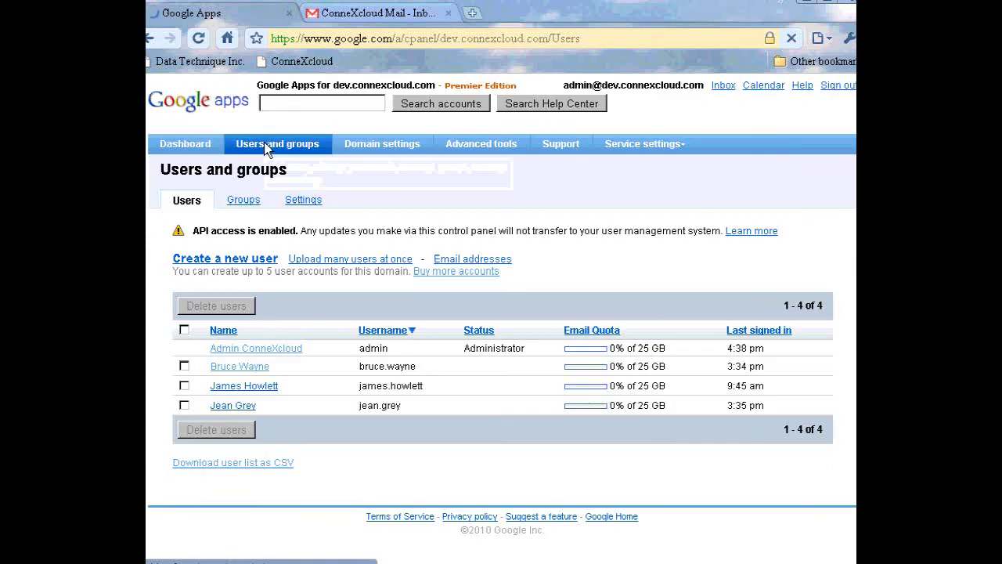